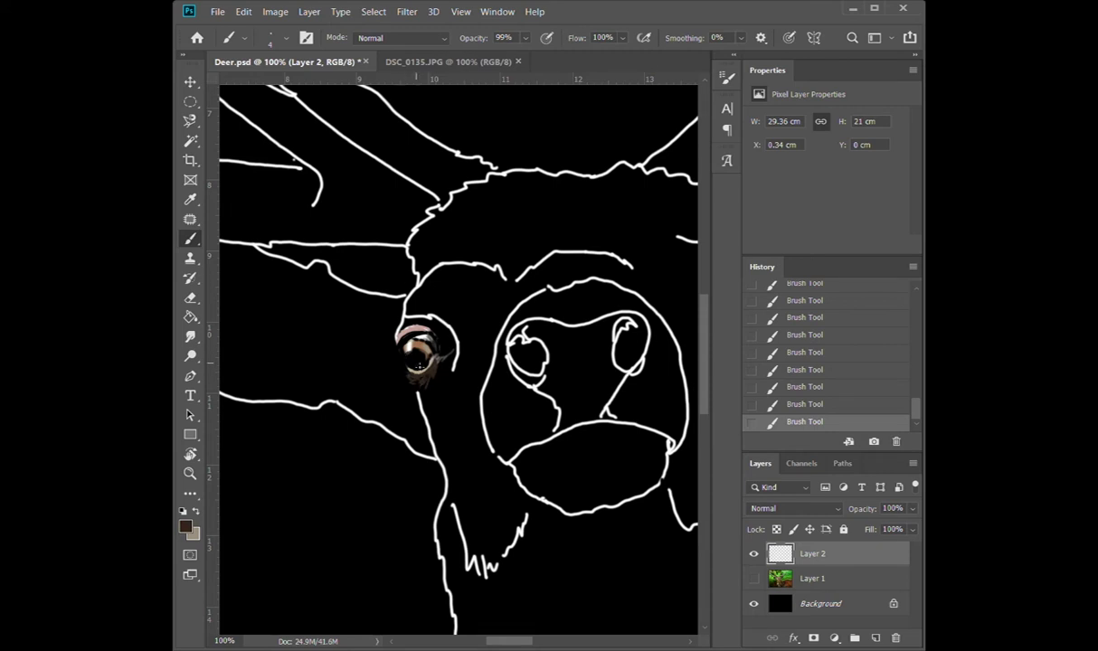
- Paint tan fur beneath the deer's eye with an enlarged brush at 48% opacity, using a colour sampled from the eye area
{"action": "key", "text": "1"}
{"action": "key", "text": "3"}
{"action": "key", "text": "4"}
{"action": "key", "text": "8"}
{"action": "key", "text": "bracketright"}
{"action": "key", "text": "bracketright"}
{"action": "key", "text": "bracketright"}
{"action": "key", "text": "bracketright"}
{"action": "key", "text": "bracketright"}
{"action": "key", "text": "bracketright"}
{"action": "key", "text": "bracketright"}
{"action": "left_click", "coordinate": [421, 348], "text": "alt"}
{"action": "mouse_move", "coordinate": [416, 357]}
{"action": "left_mouse_down"}
{"action": "mouse_move", "coordinate": [425, 385]}
{"action": "mouse_move", "coordinate": [452, 369]}
{"action": "mouse_move", "coordinate": [402, 380]}
{"action": "mouse_move", "coordinate": [403, 398]}
{"action": "mouse_move", "coordinate": [412, 389]}
{"action": "mouse_move", "coordinate": [402, 398]}
{"action": "left_mouse_up"}
- Darken the eyelids and inner eye corner with a smaller brush, using sampled tones and black at 47% opacity
{"action": "key", "text": "bracketleft"}
{"action": "key", "text": "bracketleft"}
{"action": "key", "text": "bracketleft"}
{"action": "key", "text": "bracketleft"}
{"action": "key", "text": "bracketleft"}
{"action": "left_click", "coordinate": [400, 369], "text": "alt"}
{"action": "left_click", "coordinate": [416, 374], "text": "alt"}
{"action": "key", "text": "0"}
{"action": "key", "text": "d"}
{"action": "mouse_move", "coordinate": [404, 358]}
{"action": "left_mouse_down"}
{"action": "mouse_move", "coordinate": [426, 380]}
{"action": "mouse_move", "coordinate": [438, 371]}
{"action": "mouse_move", "coordinate": [409, 367]}
{"action": "left_mouse_up"}
{"action": "key", "text": "ctrl+z"}
{"action": "key", "text": "4"}
{"action": "key", "text": "7"}
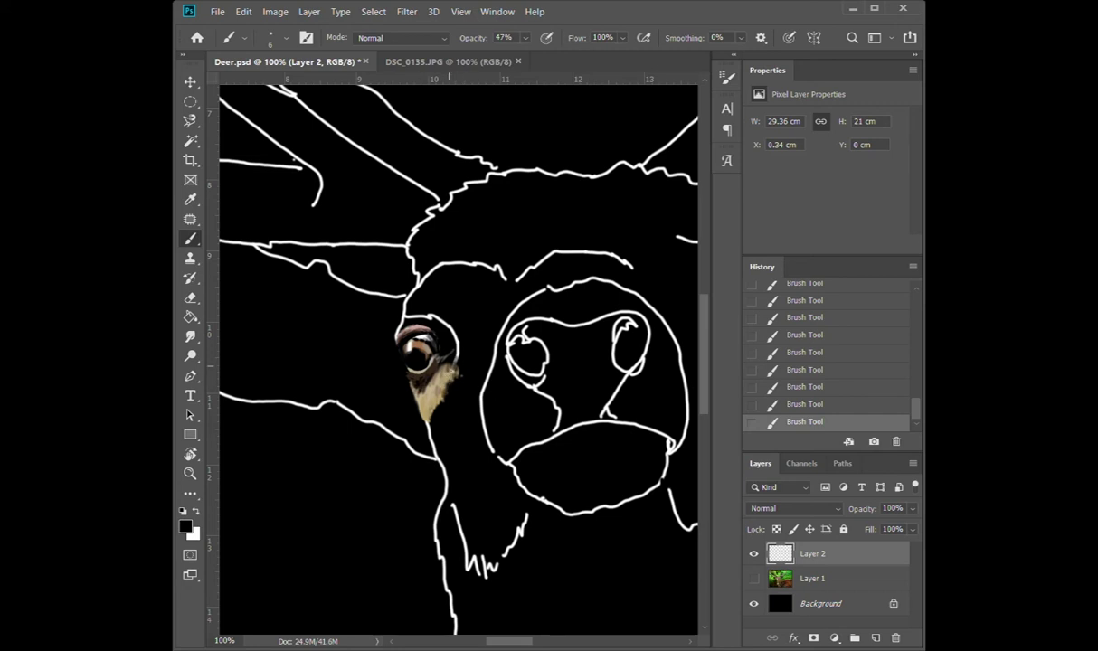
- Paint light fur over the brow directly above the eye with a sampled colour at 77% opacity
{"action": "left_click", "coordinate": [418, 322], "text": "alt"}
{"action": "key", "text": "7"}
{"action": "key", "text": "7"}
{"action": "mouse_move", "coordinate": [400, 326]}
{"action": "left_mouse_down"}
{"action": "mouse_move", "coordinate": [423, 319]}
{"action": "mouse_move", "coordinate": [445, 337]}
{"action": "mouse_move", "coordinate": [426, 299]}
{"action": "left_mouse_up"}
- Blend the upper eyelid and brow with sampled pinkish and tan tones, lowering the brush opacity to 19% and 36%
{"action": "key", "text": "1"}
{"action": "key", "text": "9"}
{"action": "key", "text": "x"}
{"action": "left_click", "coordinate": [425, 384], "text": "alt"}
{"action": "key", "text": "3"}
{"action": "key", "text": "6"}
{"action": "left_click", "coordinate": [422, 319], "text": "alt"}
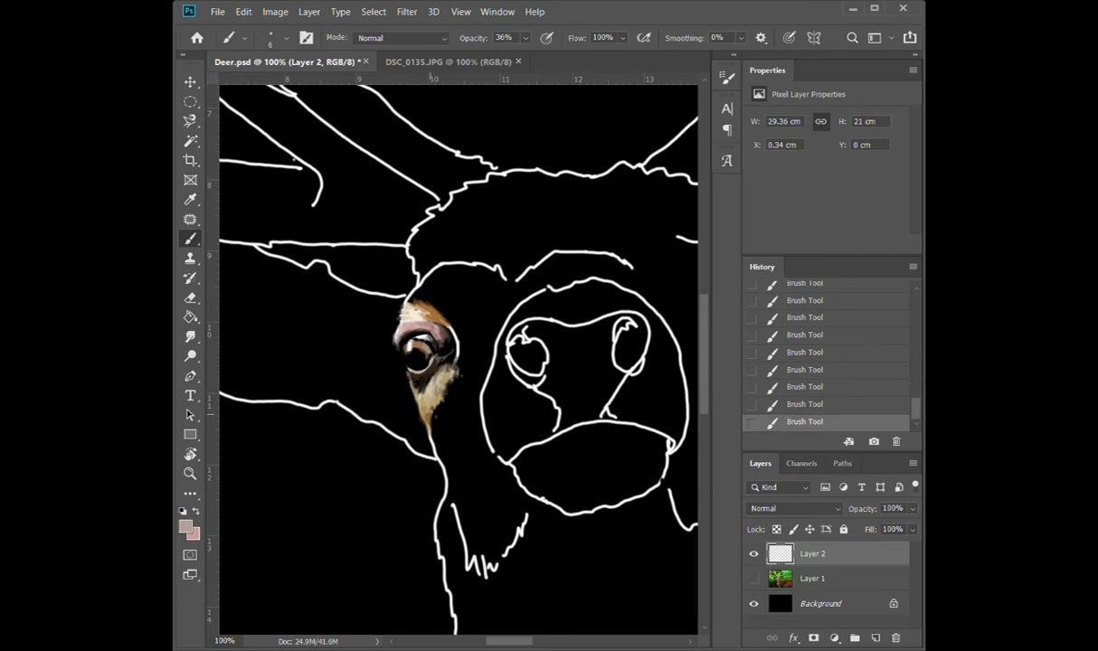
{"action": "mouse_move", "coordinate": [423, 310]}
{"action": "left_mouse_down"}
{"action": "mouse_move", "coordinate": [409, 287]}
{"action": "mouse_move", "coordinate": [427, 281]}
{"action": "mouse_move", "coordinate": [442, 337]}
{"action": "left_mouse_up"}
- Extend the orange-brown fur over the brow and add white highlights at the outer eye corner with a 4 px brush
{"action": "left_click", "coordinate": [445, 318], "text": "alt"}
{"action": "left_click_drag", "start_coordinate": [409, 275], "coordinate": [450, 301]}
{"action": "key", "text": "d"}
{"action": "key", "text": "x"}
{"action": "key", "text": "bracketleft"}
{"action": "key", "text": "bracketleft"}
{"action": "left_click_drag", "start_coordinate": [404, 342], "coordinate": [393, 352]}
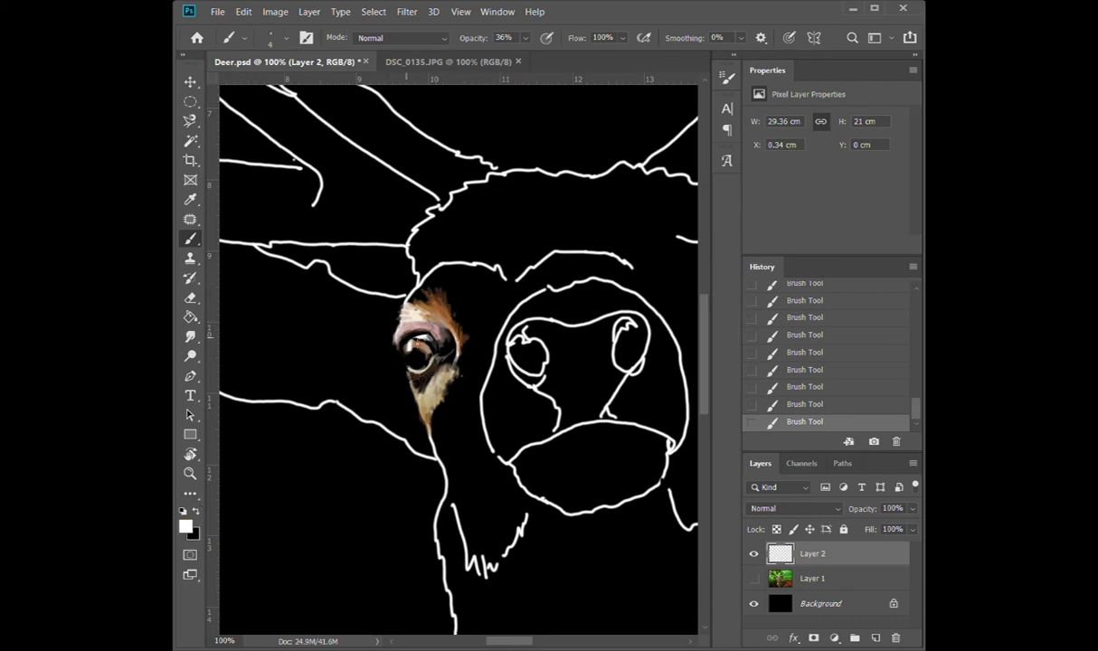
- Build up light fur strokes on the upper brow and below the inner eye corner using sampled colours and a larger brush
{"action": "left_click", "coordinate": [433, 346], "text": "alt"}
{"action": "key", "text": "bracketright"}
{"action": "key", "text": "bracketright"}
{"action": "left_click_drag", "start_coordinate": [409, 294], "coordinate": [428, 308]}
{"action": "left_click", "coordinate": [429, 367], "text": "alt"}
{"action": "left_click_drag", "start_coordinate": [430, 362], "coordinate": [436, 381]}
{"action": "mouse_move", "coordinate": [412, 289]}
{"action": "left_mouse_down"}
{"action": "mouse_move", "coordinate": [399, 270]}
{"action": "mouse_move", "coordinate": [429, 306]}
{"action": "left_mouse_up"}
- Draw fine black hair lines through the fur around the eye with a 3 px brush at 17% and 50% opacity
{"action": "left_click", "coordinate": [389, 312], "text": "alt"}
{"action": "key", "text": "1"}
{"action": "key", "text": "7"}
{"action": "key", "text": "bracketleft"}
{"action": "key", "text": "bracketleft"}
{"action": "key", "text": "bracketleft"}
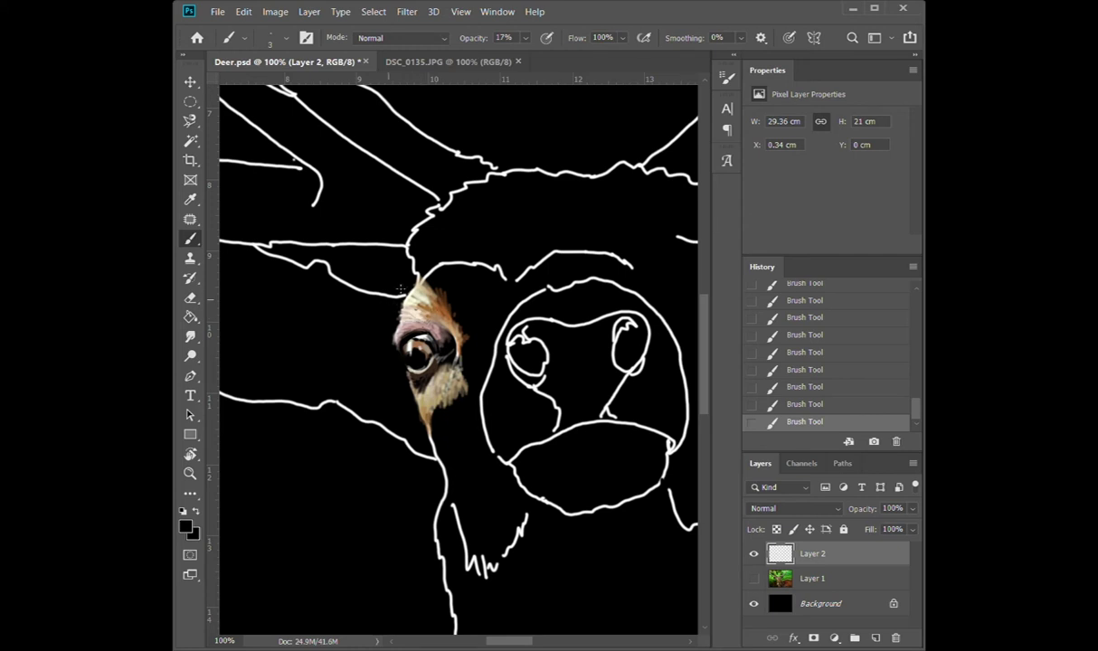
{"action": "key", "text": "5"}
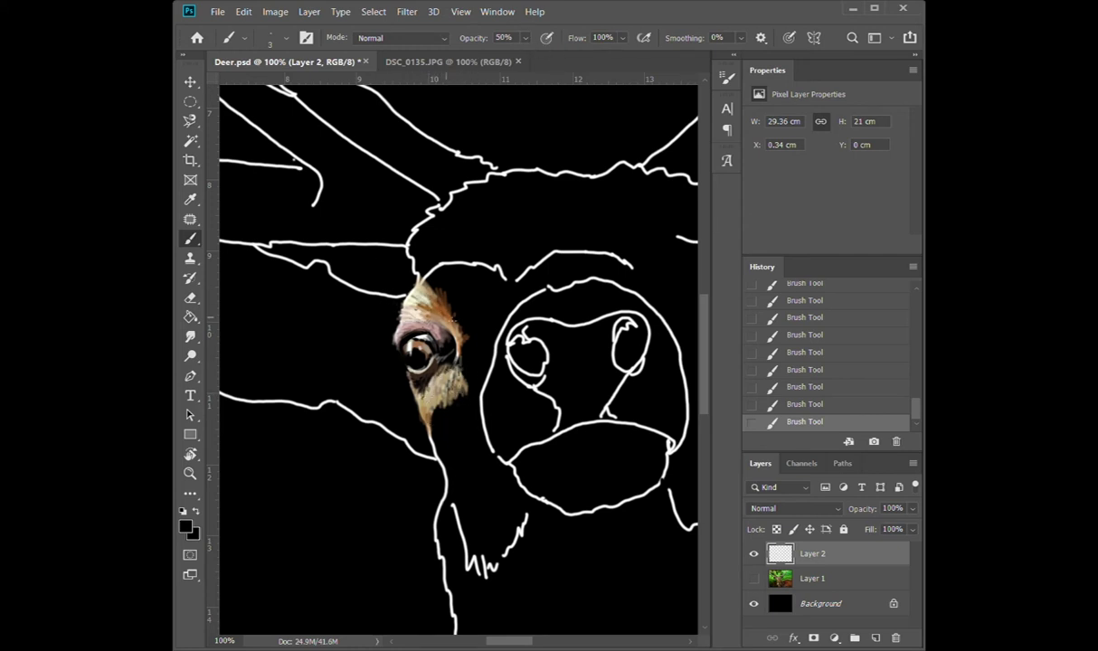
- Paint grey fur strokes at the top of the brow at 55% opacity and sample black for the dark hairs
{"action": "key", "text": "2"}
{"action": "key", "text": "4"}
{"action": "key", "text": "5"}
{"action": "key", "text": "5"}
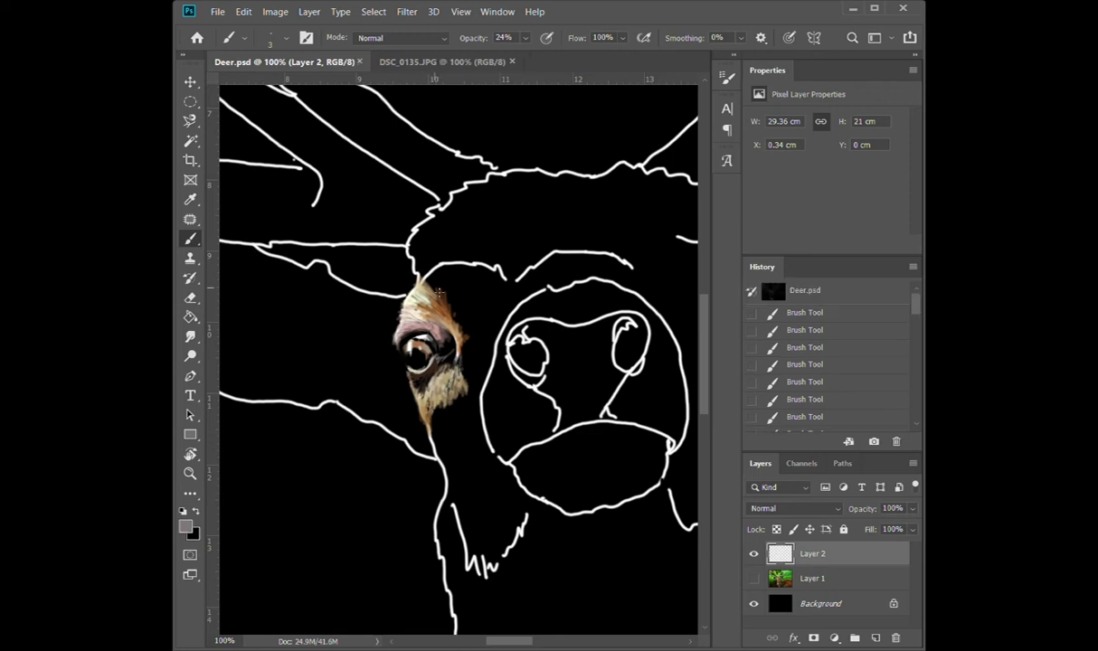
{"action": "mouse_move", "coordinate": [432, 287]}
{"action": "left_mouse_down"}
{"action": "mouse_move", "coordinate": [455, 274]}
{"action": "mouse_move", "coordinate": [457, 287]}
{"action": "mouse_move", "coordinate": [426, 256]}
{"action": "mouse_move", "coordinate": [406, 277]}
{"action": "mouse_move", "coordinate": [461, 282]}
{"action": "left_mouse_up"}
{"action": "left_click", "coordinate": [425, 271], "text": "alt"}
{"action": "left_click", "coordinate": [428, 328], "text": "alt"}
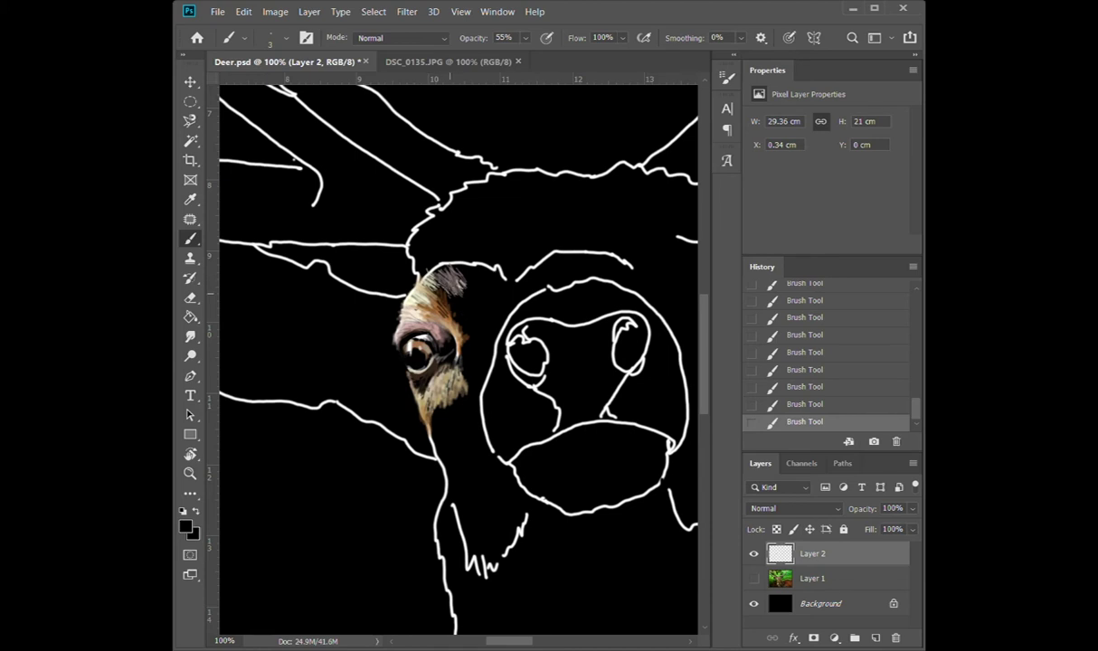
- Extend the brown fur beside the brow and block in a brown fur patch above it with a larger brush
{"action": "left_click", "coordinate": [418, 269], "text": "alt"}
{"action": "mouse_move", "coordinate": [420, 282]}
{"action": "left_mouse_down"}
{"action": "mouse_move", "coordinate": [459, 324]}
{"action": "mouse_move", "coordinate": [444, 355]}
{"action": "mouse_move", "coordinate": [433, 315]}
{"action": "left_mouse_up"}
{"action": "key", "text": "bracketright"}
{"action": "key", "text": "bracketright"}
{"action": "key", "text": "bracketright"}
{"action": "key", "text": "bracketright"}
{"action": "key", "text": "bracketright"}
{"action": "key", "text": "bracketright"}
{"action": "mouse_move", "coordinate": [423, 276]}
{"action": "left_mouse_down"}
{"action": "mouse_move", "coordinate": [412, 255]}
{"action": "mouse_move", "coordinate": [433, 254]}
{"action": "mouse_move", "coordinate": [409, 246]}
{"action": "left_mouse_up"}
- Add fine cream hairs beside the brow and along the outer cheek with a 3 px brush
{"action": "key", "text": "bracketleft"}
{"action": "key", "text": "bracketleft"}
{"action": "key", "text": "bracketleft"}
{"action": "left_click", "coordinate": [420, 262], "text": "alt"}
{"action": "key", "text": "bracketleft"}
{"action": "key", "text": "bracketleft"}
{"action": "key", "text": "bracketleft"}
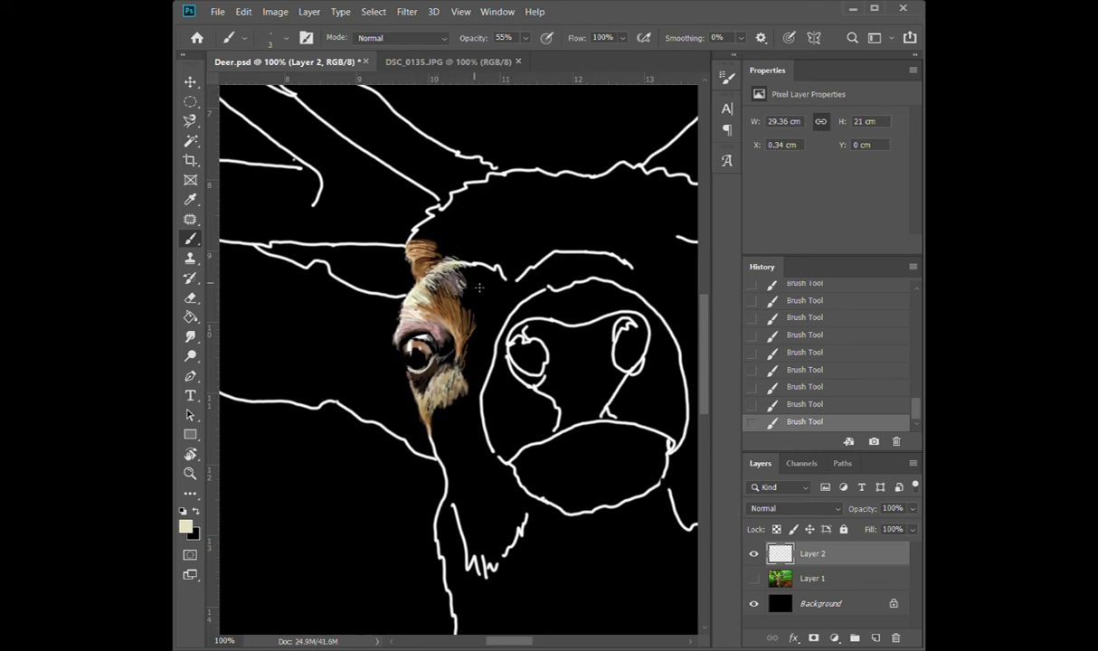
{"action": "left_click_drag", "start_coordinate": [451, 294], "coordinate": [472, 319]}
{"action": "left_click_drag", "start_coordinate": [418, 400], "coordinate": [407, 378]}
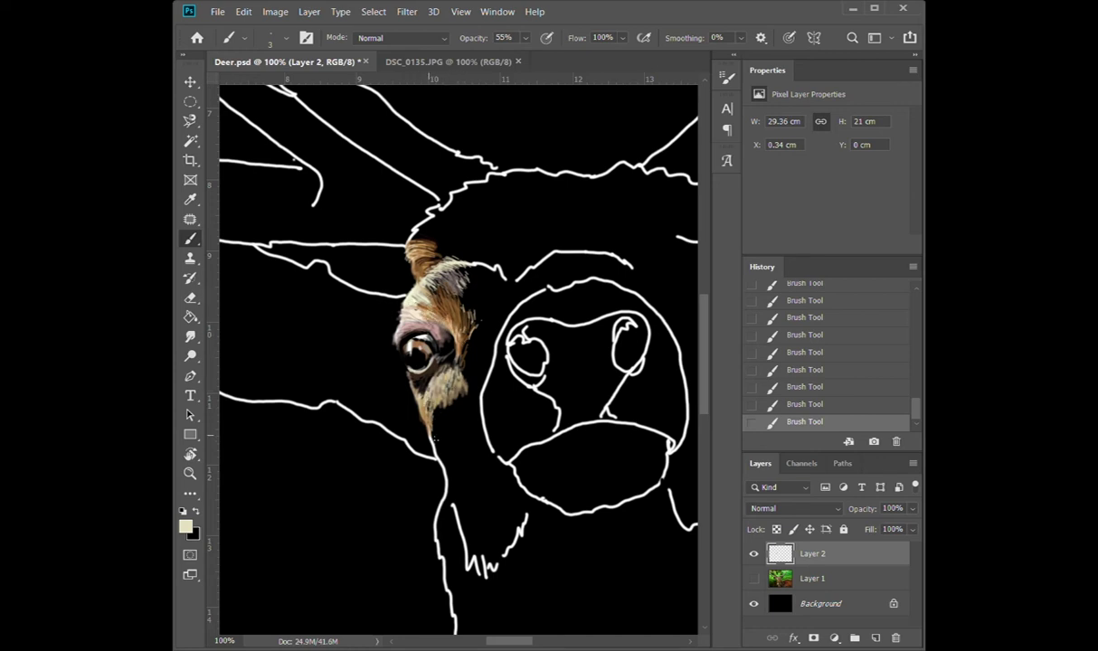
- Fill the side of the forehead with sampled brown fur up to the antler base using a larger brush
{"action": "left_click", "coordinate": [423, 407], "text": "alt"}
{"action": "key", "text": "bracketright"}
{"action": "key", "text": "bracketright"}
{"action": "key", "text": "bracketright"}
{"action": "mouse_move", "coordinate": [412, 243]}
{"action": "left_mouse_down"}
{"action": "mouse_move", "coordinate": [403, 228]}
{"action": "mouse_move", "coordinate": [411, 219]}
{"action": "mouse_move", "coordinate": [420, 237]}
{"action": "mouse_move", "coordinate": [456, 253]}
{"action": "mouse_move", "coordinate": [418, 226]}
{"action": "mouse_move", "coordinate": [445, 217]}
{"action": "mouse_move", "coordinate": [443, 237]}
{"action": "mouse_move", "coordinate": [398, 216]}
{"action": "mouse_move", "coordinate": [439, 204]}
{"action": "mouse_move", "coordinate": [442, 256]}
{"action": "mouse_move", "coordinate": [448, 228]}
{"action": "mouse_move", "coordinate": [436, 198]}
{"action": "left_mouse_up"}
- Draw black hair strokes through the brown forehead fur with a 4 px brush, reducing the opacity to 23%
{"action": "key", "text": "bracketleft"}
{"action": "key", "text": "bracketleft"}
{"action": "left_click", "coordinate": [441, 210], "text": "alt"}
{"action": "left_click_drag", "start_coordinate": [436, 199], "coordinate": [467, 229]}
{"action": "key", "text": "2"}
{"action": "key", "text": "3"}
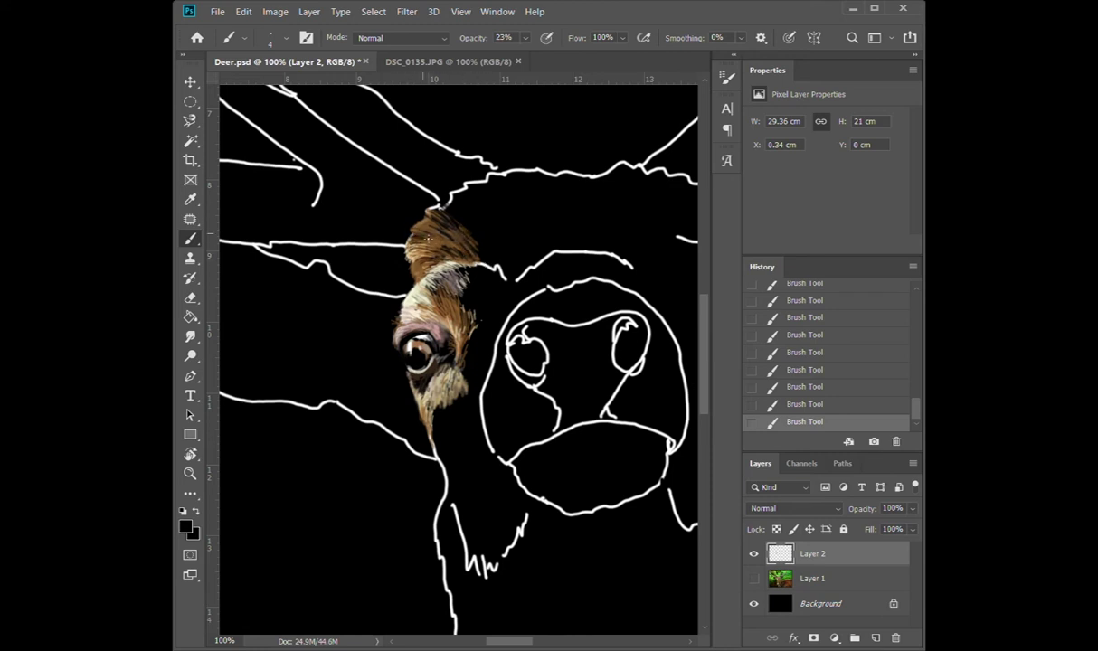
- Paint sampled light brown hairs across the forehead patch towards the bridge of the nose at 70% opacity
{"action": "left_click", "coordinate": [409, 217], "text": "alt"}
{"action": "key", "text": "7"}
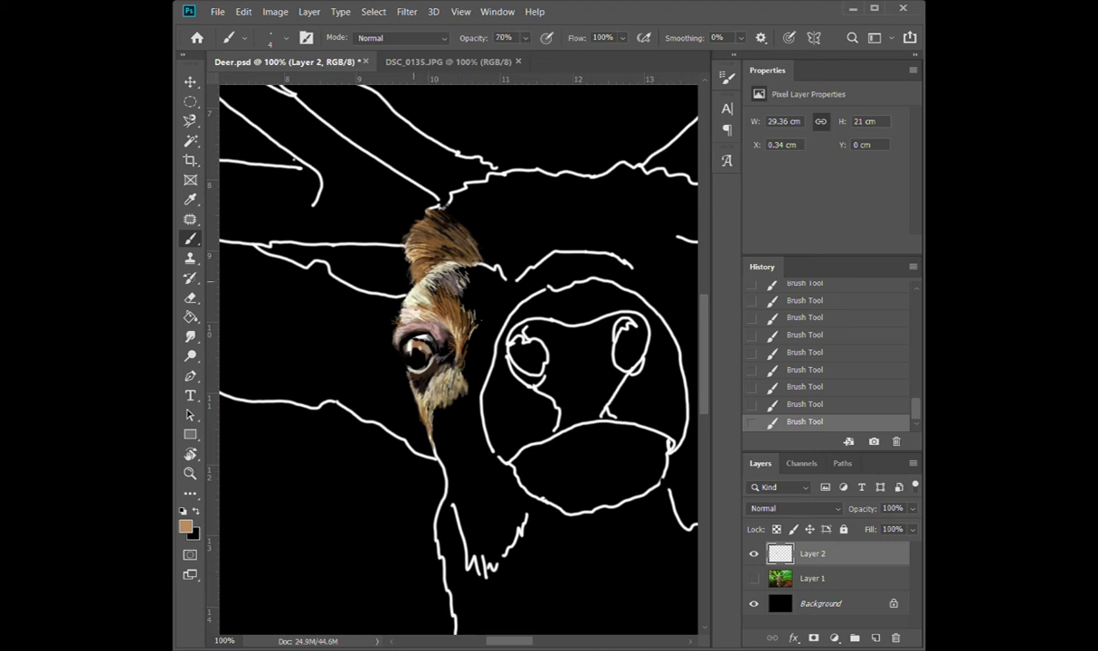
{"action": "mouse_move", "coordinate": [507, 284]}
{"action": "left_mouse_down"}
{"action": "mouse_move", "coordinate": [449, 234]}
{"action": "mouse_move", "coordinate": [445, 222]}
{"action": "mouse_move", "coordinate": [463, 220]}
{"action": "left_mouse_up"}
- Extend the tan fur down the cheek below the eye and shade it with black at 26% opacity
{"action": "key", "text": "2"}
{"action": "key", "text": "6"}
{"action": "left_click_drag", "start_coordinate": [425, 371], "coordinate": [448, 439]}
{"action": "key", "text": "x"}
{"action": "mouse_move", "coordinate": [412, 400]}
{"action": "left_mouse_down"}
{"action": "mouse_move", "coordinate": [423, 441]}
{"action": "mouse_move", "coordinate": [413, 407]}
{"action": "mouse_move", "coordinate": [448, 436]}
{"action": "left_mouse_up"}
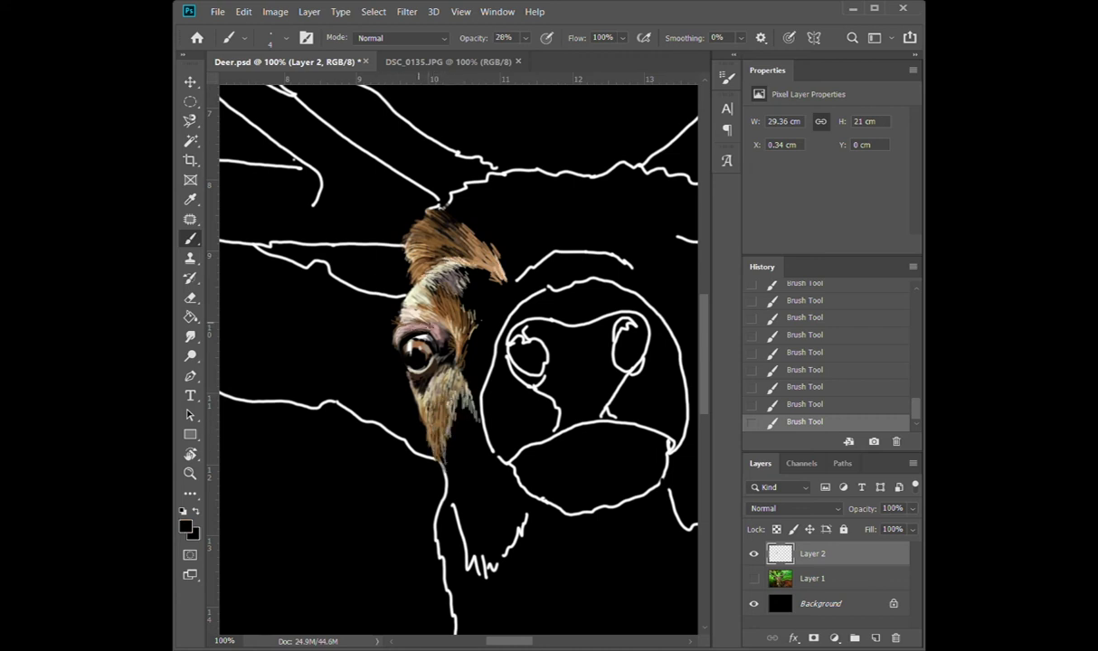
- Paint sampled fur strokes between the inner eye corner and the muzzle at 100% opacity
{"action": "left_click", "coordinate": [448, 333], "text": "alt"}
{"action": "key", "text": "0"}
{"action": "mouse_move", "coordinate": [461, 325]}
{"action": "left_mouse_down"}
{"action": "mouse_move", "coordinate": [448, 357]}
{"action": "mouse_move", "coordinate": [471, 366]}
{"action": "mouse_move", "coordinate": [450, 355]}
{"action": "mouse_move", "coordinate": [461, 312]}
{"action": "left_mouse_up"}
{"action": "left_click", "coordinate": [482, 411], "text": "alt"}
{"action": "mouse_move", "coordinate": [460, 384]}
{"action": "left_mouse_down"}
{"action": "mouse_move", "coordinate": [454, 339]}
{"action": "mouse_move", "coordinate": [466, 330]}
{"action": "mouse_move", "coordinate": [454, 363]}
{"action": "mouse_move", "coordinate": [452, 339]}
{"action": "mouse_move", "coordinate": [463, 343]}
{"action": "left_mouse_up"}
- Layer more hairs over the fur between the eye and muzzle with a sampled colour at 55% opacity
{"action": "key", "text": "5"}
{"action": "key", "text": "5"}
{"action": "left_click", "coordinate": [474, 371], "text": "alt"}
{"action": "mouse_move", "coordinate": [455, 405]}
{"action": "left_mouse_down"}
{"action": "mouse_move", "coordinate": [468, 306]}
{"action": "mouse_move", "coordinate": [457, 301]}
{"action": "mouse_move", "coordinate": [470, 296]}
{"action": "left_mouse_up"}
{"action": "left_click_drag", "start_coordinate": [443, 369], "coordinate": [446, 356]}
{"action": "mouse_move", "coordinate": [462, 416]}
{"action": "left_mouse_down"}
{"action": "mouse_move", "coordinate": [459, 391]}
{"action": "mouse_move", "coordinate": [439, 372]}
{"action": "mouse_move", "coordinate": [454, 400]}
{"action": "left_mouse_up"}
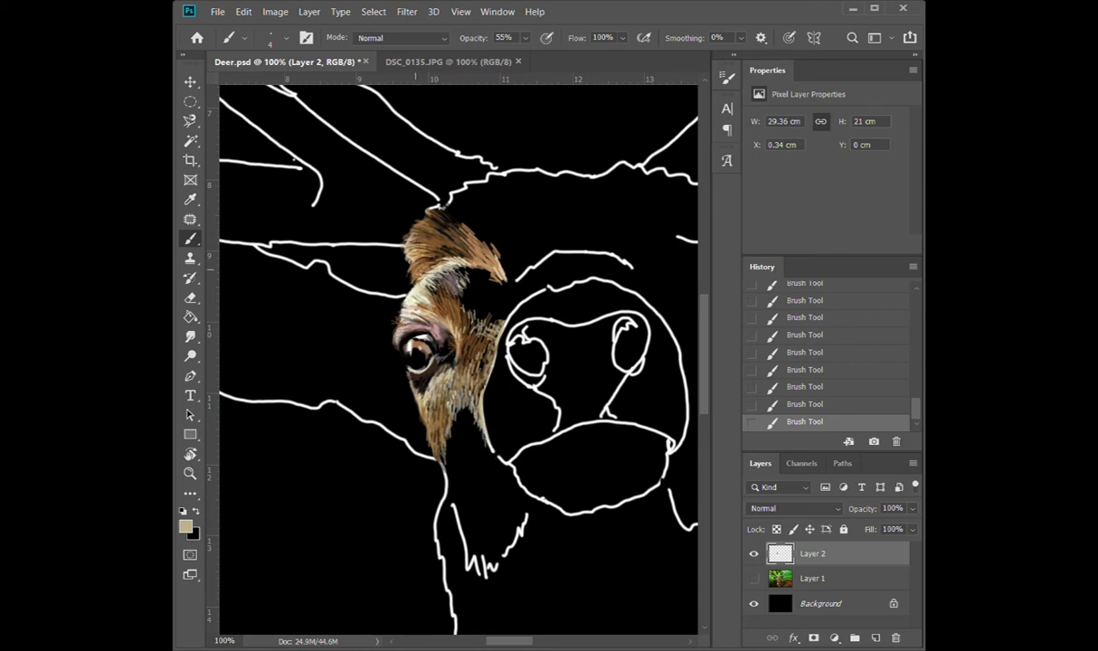
- Paint a cream fur edge along the muzzle outline at 100% opacity and a reddish-brown patch beside the nostril
{"action": "left_click", "coordinate": [471, 358], "text": "alt"}
{"action": "key", "text": "0"}
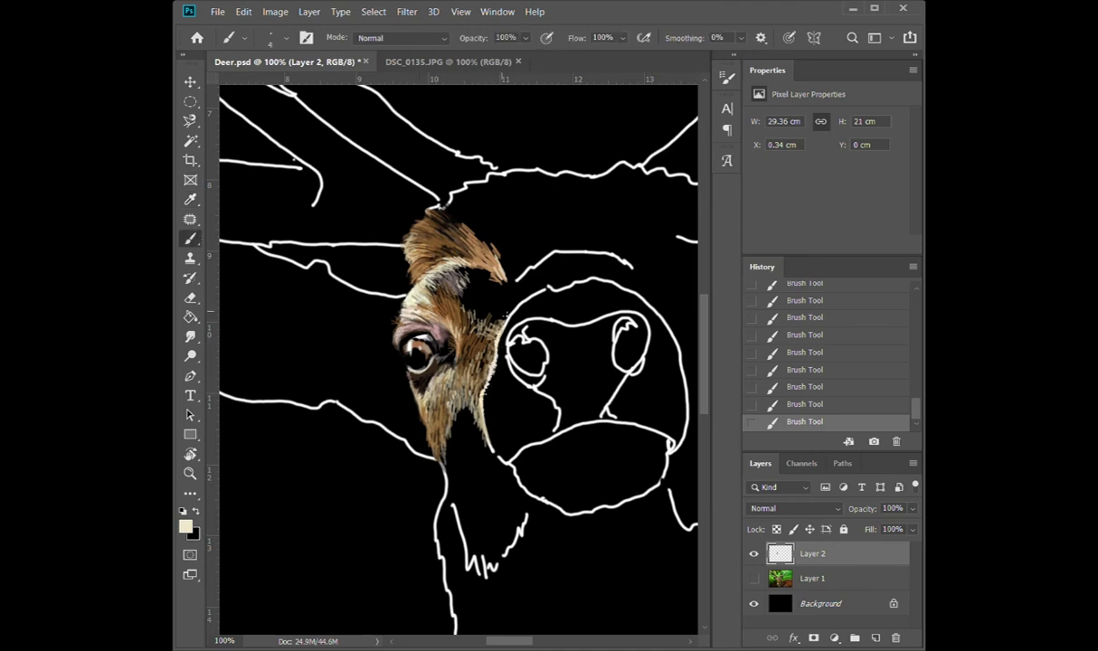
{"action": "left_click_drag", "start_coordinate": [457, 395], "coordinate": [488, 444]}
{"action": "left_click", "coordinate": [476, 341], "text": "alt"}
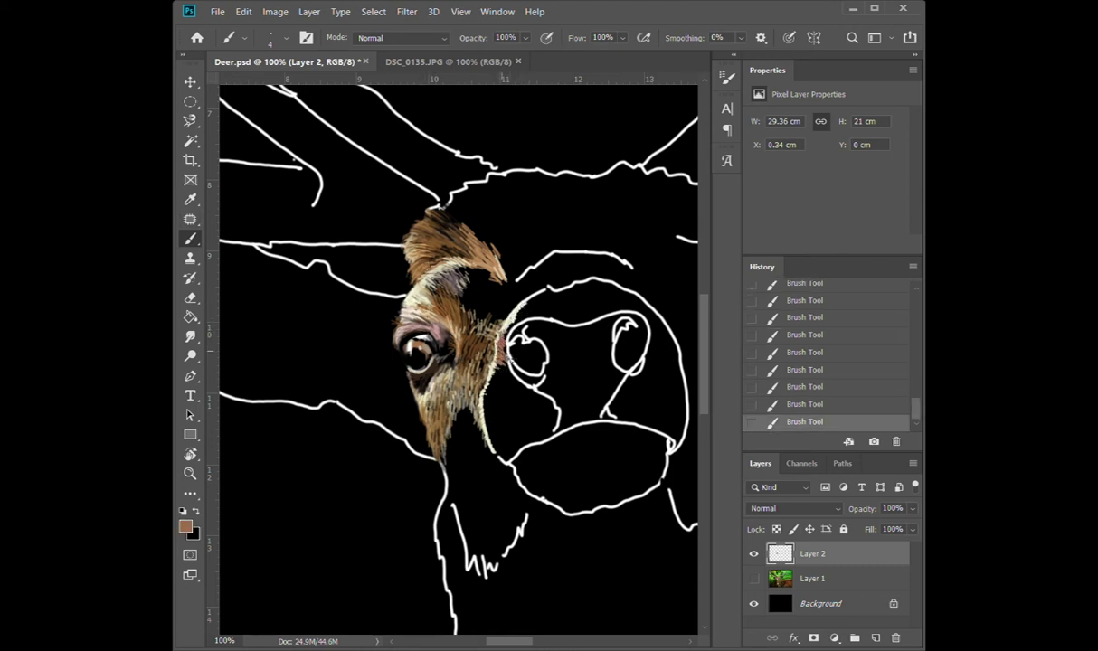
- Paint dark grey fur between the brow and the muzzle with a sampled colour at 100% opacity
{"action": "key", "text": "3"}
{"action": "key", "text": "6"}
{"action": "key", "text": "x"}
{"action": "key", "text": "1"}
{"action": "key", "text": "6"}
{"action": "left_click", "coordinate": [424, 264], "text": "alt"}
{"action": "key", "text": "0"}
{"action": "mouse_move", "coordinate": [467, 292]}
{"action": "left_mouse_down"}
{"action": "mouse_move", "coordinate": [460, 304]}
{"action": "mouse_move", "coordinate": [473, 305]}
{"action": "left_mouse_up"}
- Add sampled light beige hairs over the grey fur above the brow at 37% opacity
{"action": "key", "text": "x"}
{"action": "key", "text": "3"}
{"action": "key", "text": "3"}
{"action": "key", "text": "3"}
{"action": "key", "text": "7"}
{"action": "left_click", "coordinate": [452, 262], "text": "alt"}
{"action": "mouse_move", "coordinate": [439, 249]}
{"action": "left_mouse_down"}
{"action": "mouse_move", "coordinate": [463, 290]}
{"action": "mouse_move", "coordinate": [436, 276]}
{"action": "left_mouse_up"}
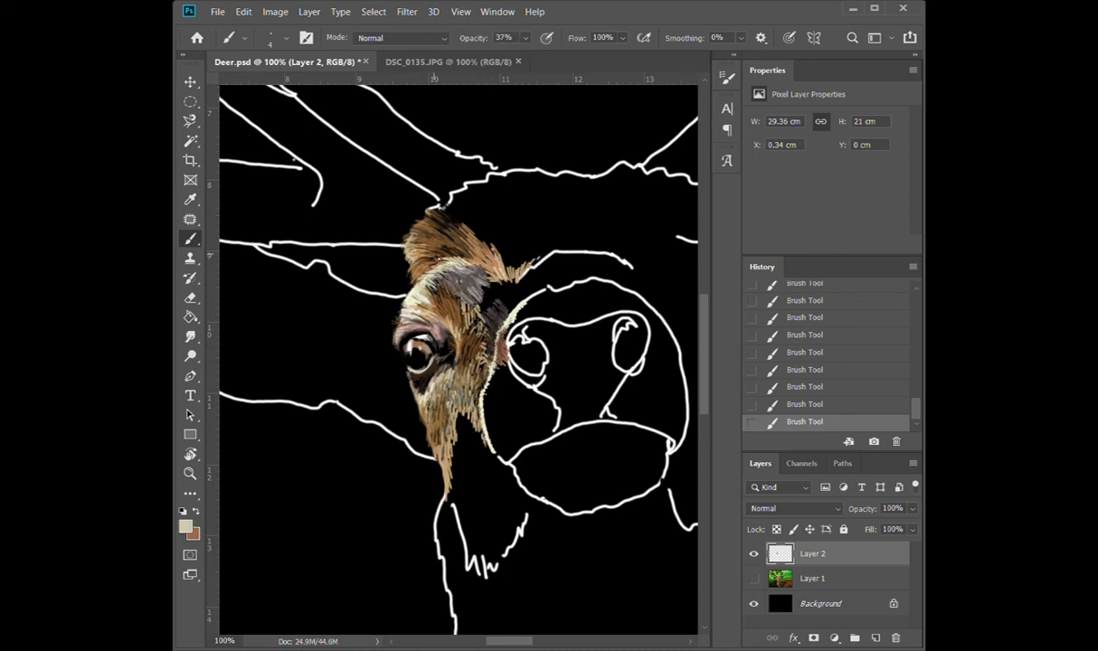
- Draw black hairs through the grey fur and paint sampled brown strokes beside the nose bridge at 100% opacity
{"action": "left_click", "coordinate": [466, 263], "text": "alt"}
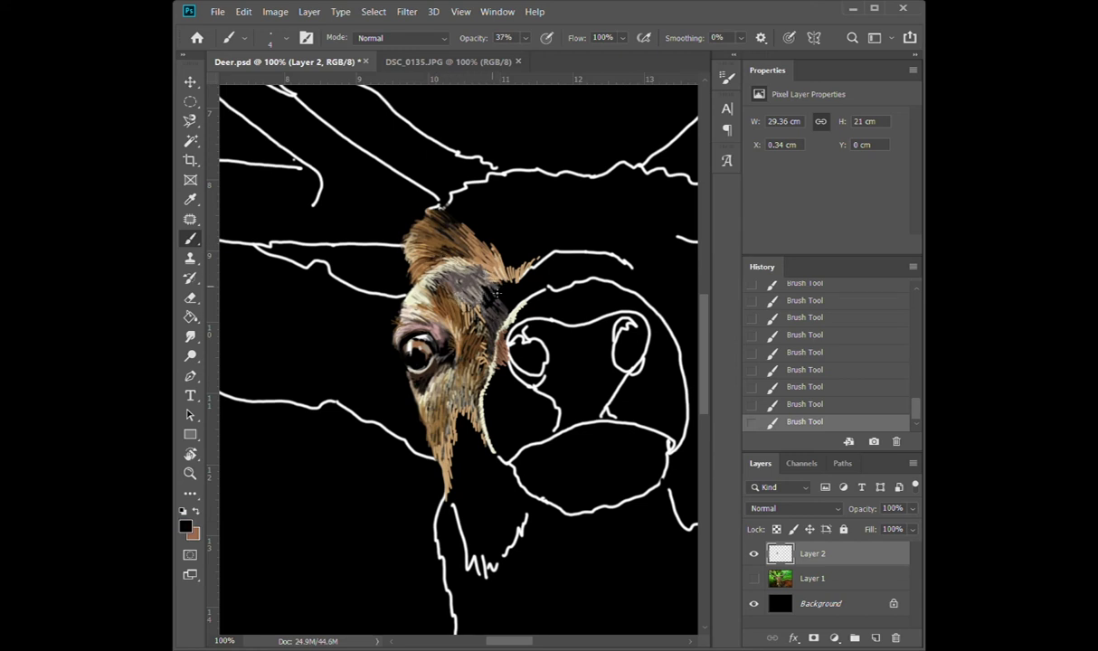
{"action": "mouse_move", "coordinate": [452, 283]}
{"action": "left_mouse_down"}
{"action": "mouse_move", "coordinate": [466, 306]}
{"action": "mouse_move", "coordinate": [488, 277]}
{"action": "mouse_move", "coordinate": [479, 232]}
{"action": "left_mouse_up"}
{"action": "left_click", "coordinate": [477, 242], "text": "alt"}
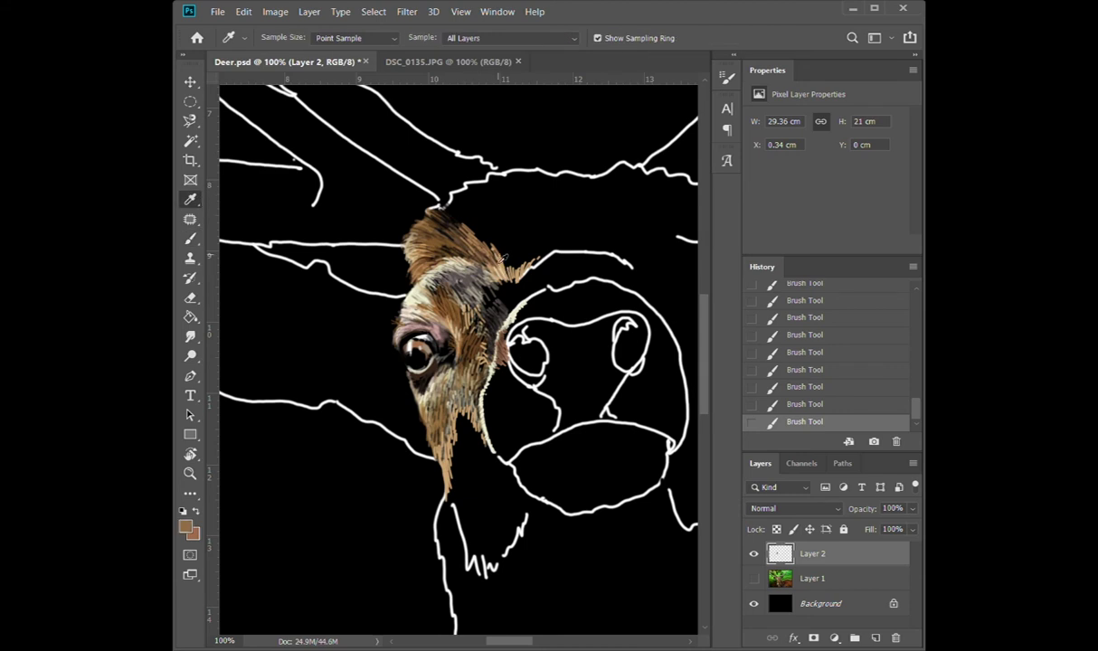
{"action": "key", "text": "0"}
{"action": "left_click_drag", "start_coordinate": [505, 296], "coordinate": [517, 271]}
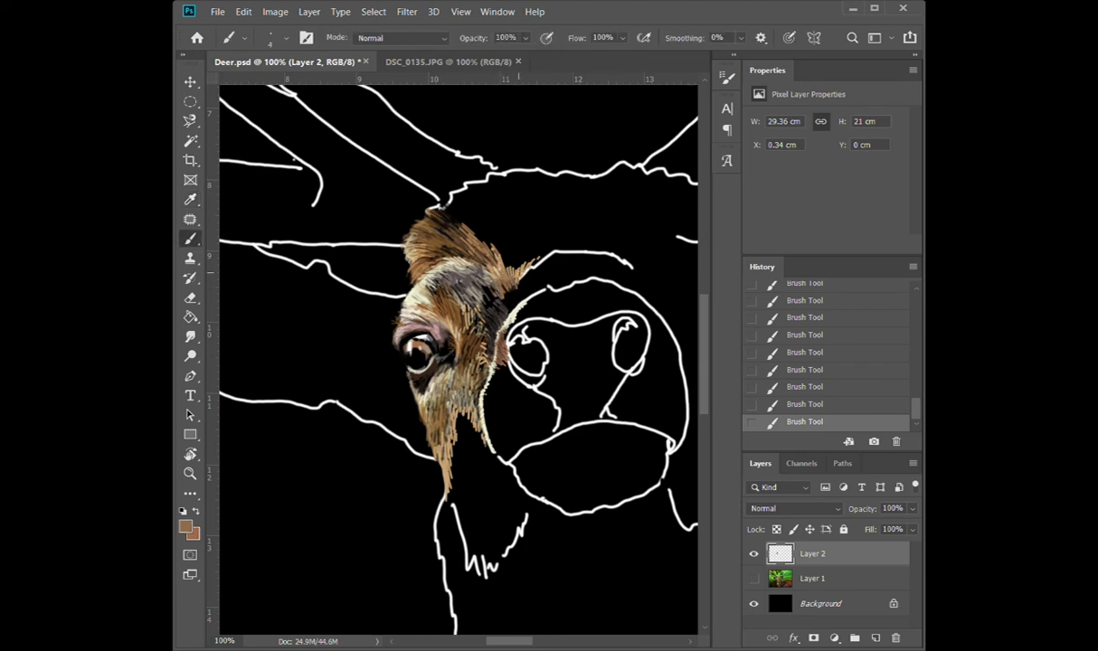
- Paint orange-brown fur beside and below the nostril and add peach hairs along the muzzle's upper edge
{"action": "left_click_drag", "start_coordinate": [484, 335], "coordinate": [488, 375]}
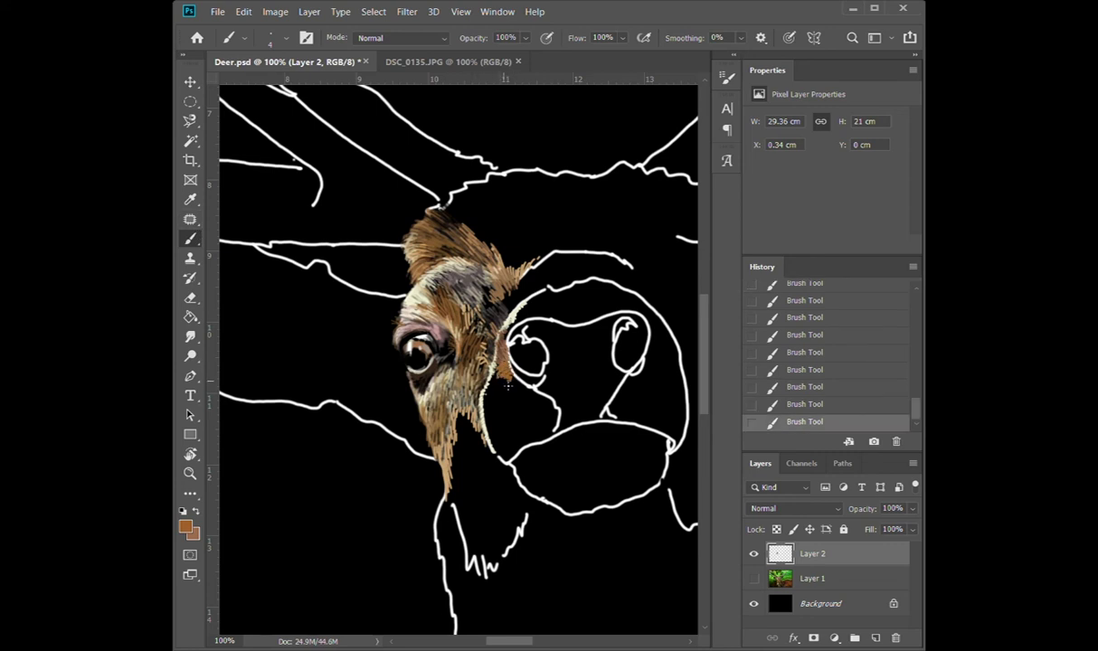
{"action": "mouse_move", "coordinate": [488, 312]}
{"action": "left_mouse_down"}
{"action": "mouse_move", "coordinate": [481, 366]}
{"action": "mouse_move", "coordinate": [493, 369]}
{"action": "left_mouse_up"}
{"action": "left_click", "coordinate": [512, 395], "text": "alt"}
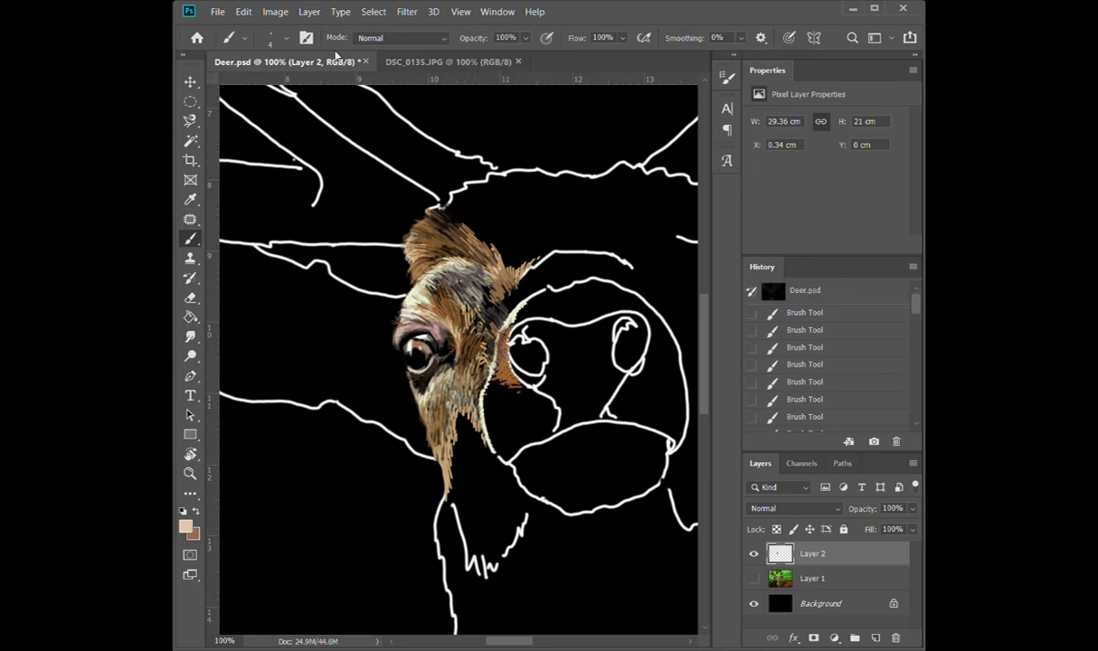
{"action": "left_click_drag", "start_coordinate": [522, 309], "coordinate": [533, 312]}
- Shade the fur along the muzzle edge with sampled black at 39% opacity
{"action": "key", "text": "3"}
{"action": "key", "text": "9"}
{"action": "left_click", "coordinate": [493, 309], "text": "alt"}
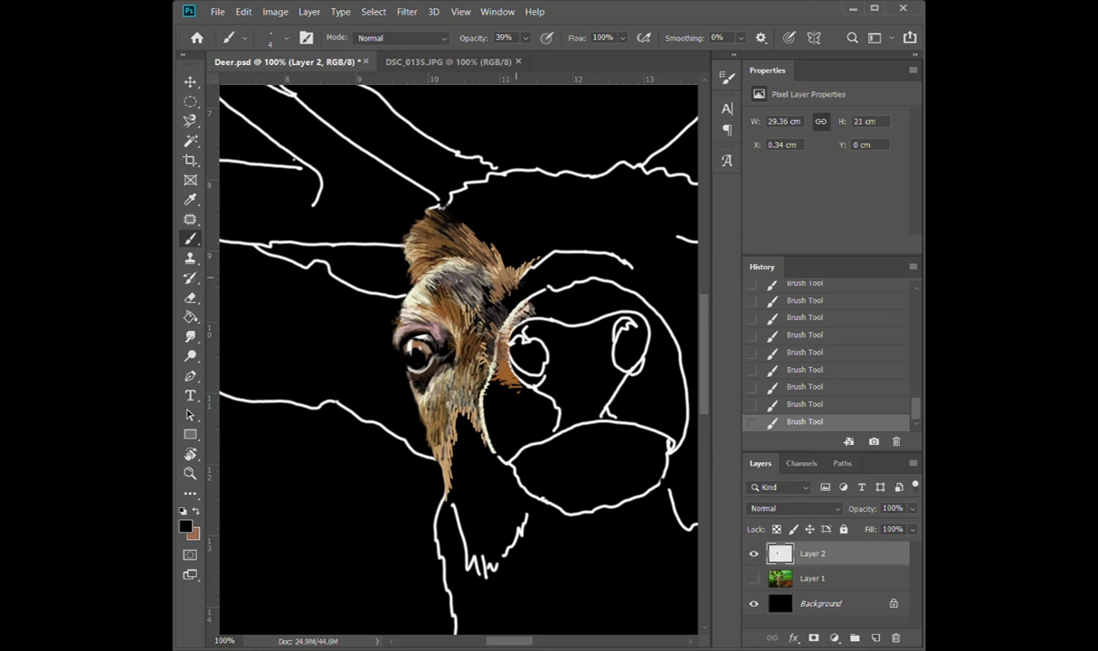
{"action": "mouse_move", "coordinate": [496, 421]}
{"action": "left_mouse_down"}
{"action": "mouse_move", "coordinate": [453, 402]}
{"action": "mouse_move", "coordinate": [476, 412]}
{"action": "left_mouse_up"}
- Paint sampled grey hairs between the brow and the muzzle's upper edge at 100% opacity
{"action": "left_click", "coordinate": [466, 301], "text": "alt"}
{"action": "key", "text": "0"}
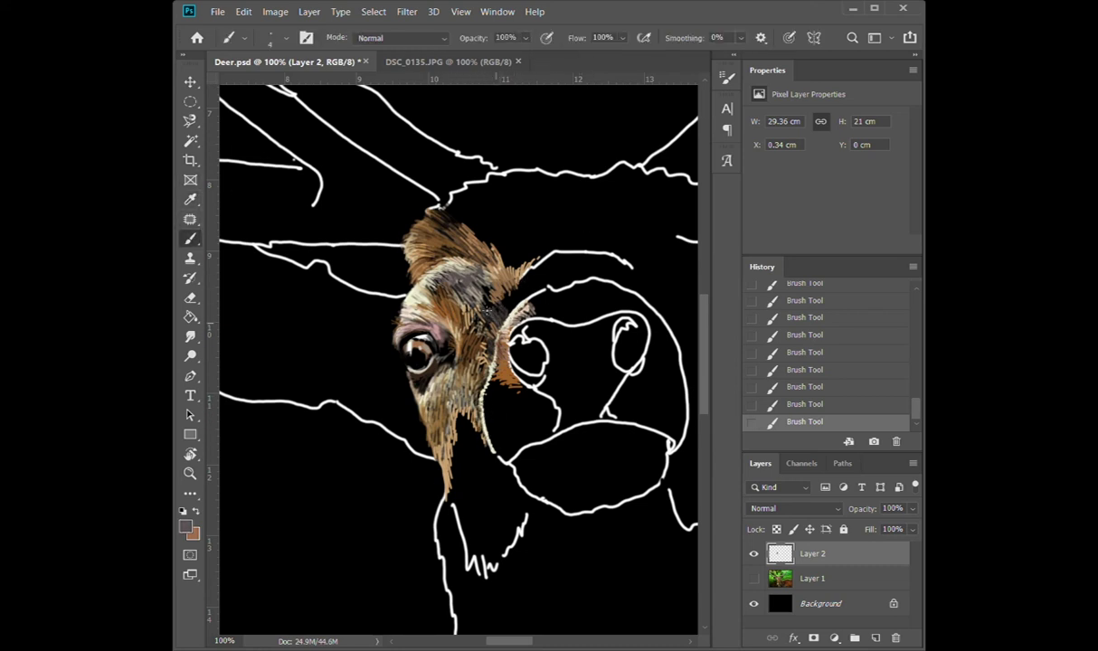
{"action": "mouse_move", "coordinate": [505, 293]}
{"action": "left_mouse_down"}
{"action": "mouse_move", "coordinate": [475, 294]}
{"action": "mouse_move", "coordinate": [493, 272]}
{"action": "mouse_move", "coordinate": [461, 307]}
{"action": "mouse_move", "coordinate": [488, 290]}
{"action": "mouse_move", "coordinate": [457, 300]}
{"action": "mouse_move", "coordinate": [491, 262]}
{"action": "left_mouse_up"}
- Darken the orange-brown fur beside the nostril with sampled black at 31% opacity
{"action": "left_click", "coordinate": [475, 298], "text": "alt"}
{"action": "key", "text": "3"}
{"action": "key", "text": "1"}
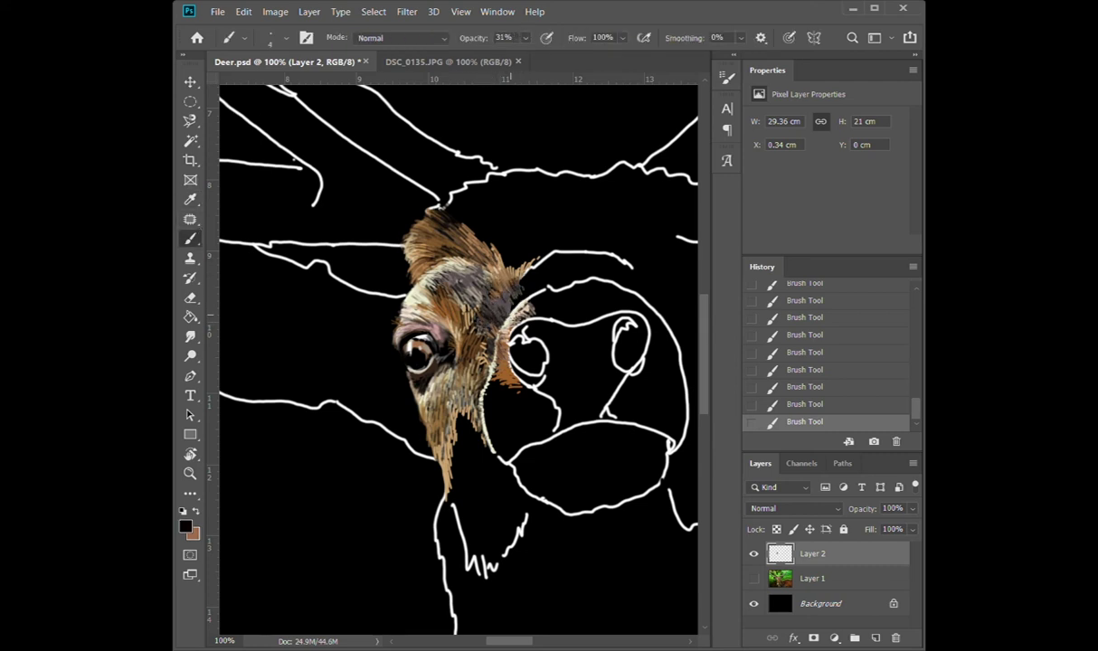
{"action": "mouse_move", "coordinate": [485, 349]}
{"action": "left_mouse_down"}
{"action": "mouse_move", "coordinate": [483, 333]}
{"action": "mouse_move", "coordinate": [496, 387]}
{"action": "left_mouse_up"}
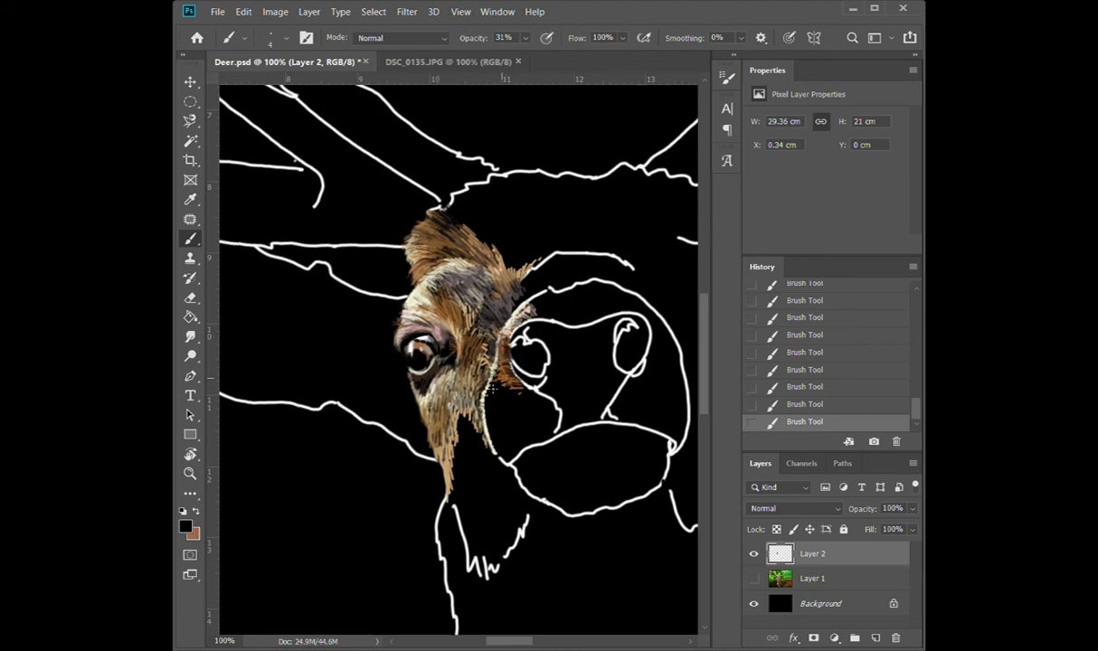
- Cover the leftover outline at the antler base with black at 91% opacity and paint dark brown hairs down the lower cheek
{"action": "key", "text": "9"}
{"action": "key", "text": "1"}
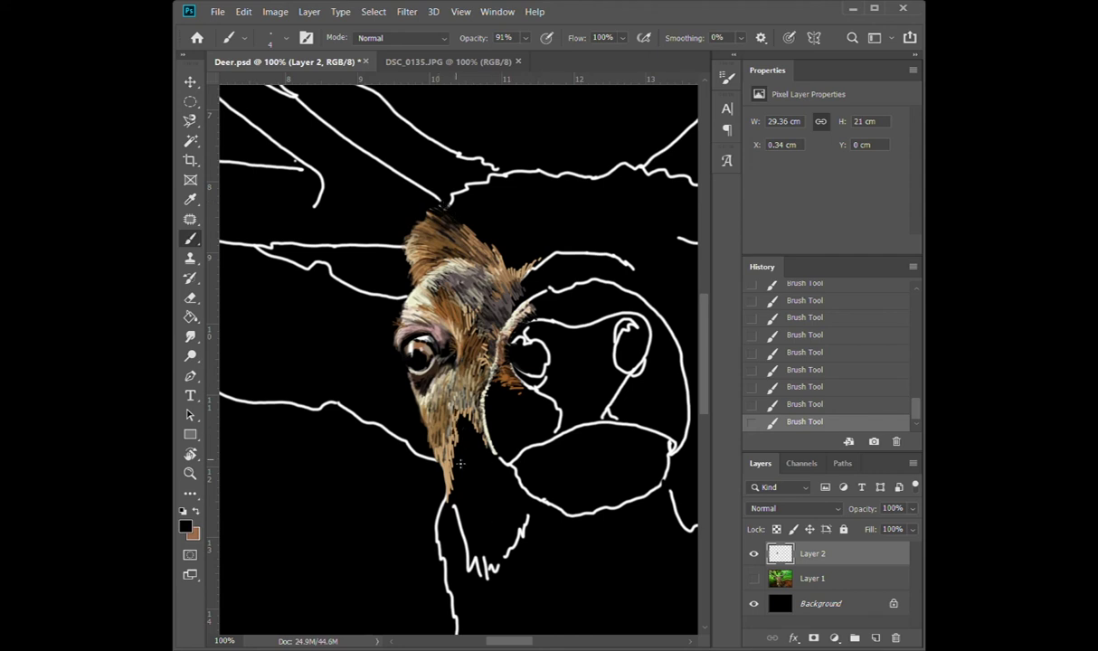
{"action": "left_click", "coordinate": [419, 232], "text": "alt"}
{"action": "mouse_move", "coordinate": [433, 463]}
{"action": "left_mouse_down"}
{"action": "mouse_move", "coordinate": [453, 507]}
{"action": "mouse_move", "coordinate": [459, 423]}
{"action": "mouse_move", "coordinate": [449, 484]}
{"action": "left_mouse_up"}
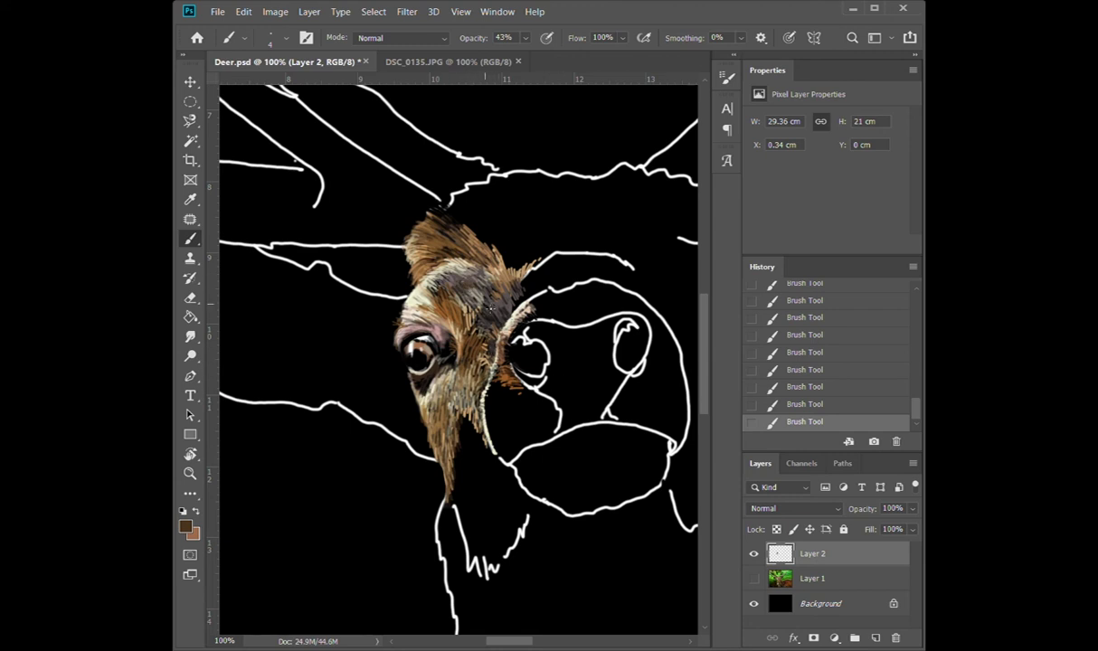
- Paint the second eye's iris in sampled brown and darken its upper lid outline with sampled black at 84% opacity
{"action": "key", "text": "8"}
{"action": "key", "text": "4"}
{"action": "scroll", "coordinate": [453, 316], "scroll_direction": "right", "scroll_amount": 3}
{"action": "left_click", "coordinate": [622, 315], "text": "alt"}
{"action": "left_click_drag", "start_coordinate": [624, 321], "coordinate": [639, 311]}
{"action": "key", "text": "x"}
{"action": "left_click", "coordinate": [651, 310], "text": "alt"}
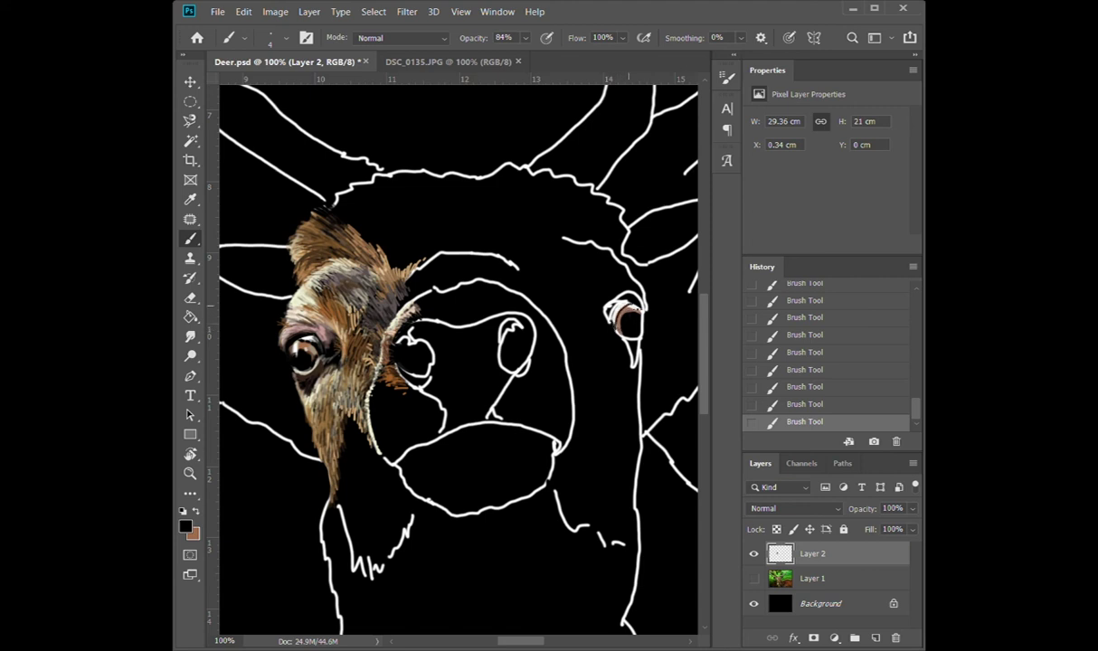
{"action": "left_click_drag", "start_coordinate": [633, 316], "coordinate": [649, 315]}
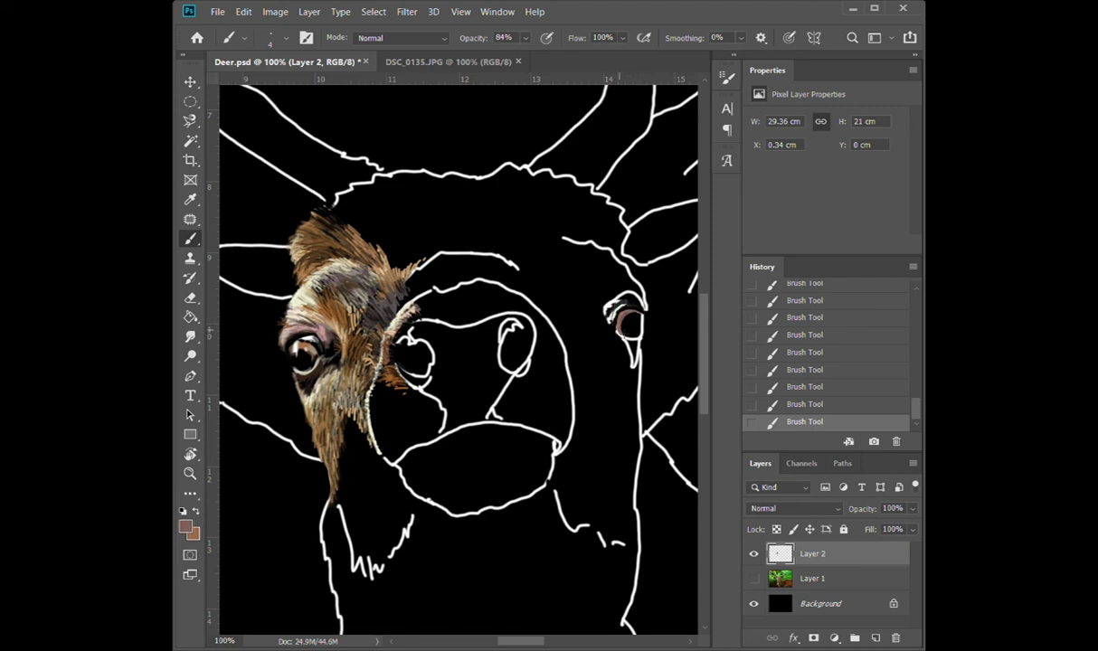
- Shade the second eye's iris with soft grey-brown tones at 29% opacity
{"action": "key", "text": "2"}
{"action": "key", "text": "9"}
{"action": "left_click_drag", "start_coordinate": [636, 316], "coordinate": [646, 314]}
{"action": "left_click", "coordinate": [634, 320], "text": "alt"}
{"action": "left_click", "coordinate": [622, 329], "text": "alt"}
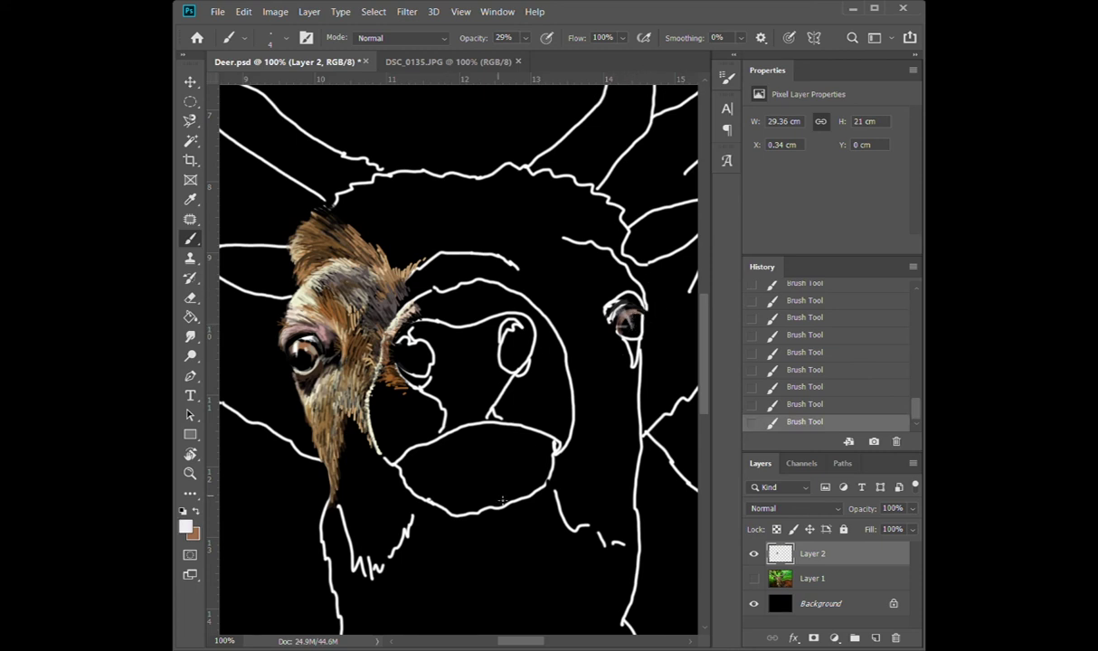
- Darken the second eye's pupil and surrounding rim with sampled dark tones, raising the opacity to 90%
{"action": "left_click", "coordinate": [647, 319], "text": "alt"}
{"action": "left_click_drag", "start_coordinate": [602, 327], "coordinate": [613, 306]}
{"action": "left_click", "coordinate": [649, 319], "text": "alt"}
{"action": "key", "text": "9"}
{"action": "mouse_move", "coordinate": [622, 315]}
{"action": "left_mouse_down"}
{"action": "mouse_move", "coordinate": [600, 320]}
{"action": "mouse_move", "coordinate": [619, 316]}
{"action": "left_mouse_up"}
- Paint a sampled reddish-brown upper eyelid over the second eye's white outline at 43% opacity
{"action": "left_click", "coordinate": [621, 336], "text": "alt"}
{"action": "left_click", "coordinate": [586, 300], "text": "alt"}
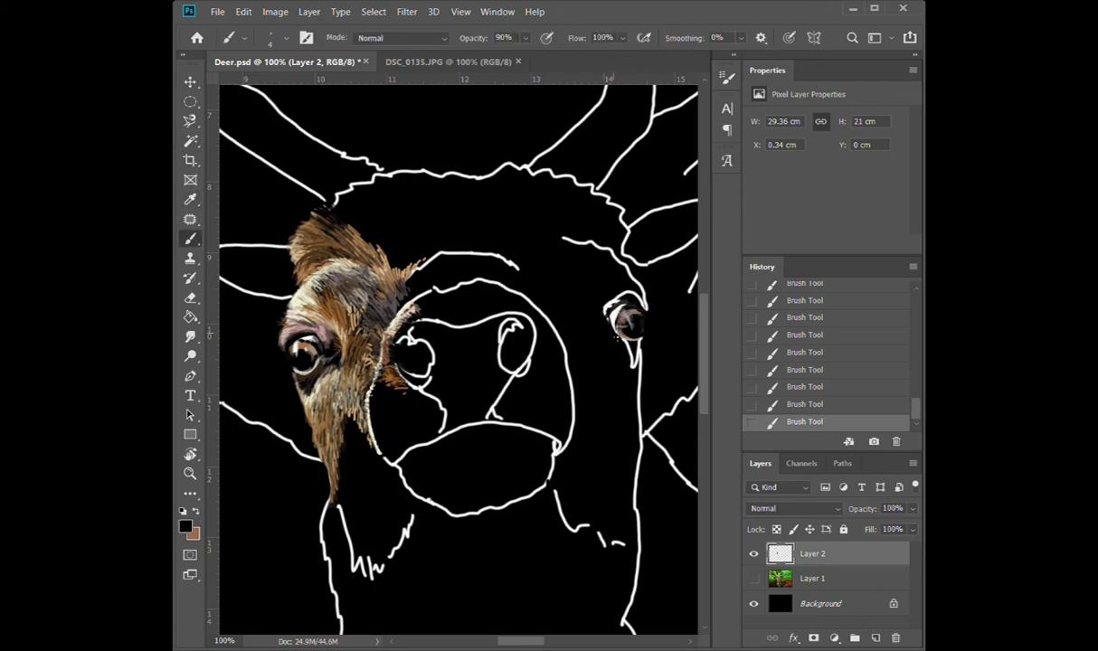
{"action": "key", "text": "4"}
{"action": "key", "text": "3"}
{"action": "mouse_move", "coordinate": [611, 313]}
{"action": "left_mouse_down"}
{"action": "mouse_move", "coordinate": [612, 343]}
{"action": "mouse_move", "coordinate": [601, 303]}
{"action": "mouse_move", "coordinate": [650, 294]}
{"action": "left_mouse_up"}
- Shade the skin above and beside the second eye with sampled dark colour at 38% opacity
{"action": "left_click", "coordinate": [624, 316], "text": "alt"}
{"action": "key", "text": "0"}
{"action": "left_click", "coordinate": [572, 295], "text": "alt"}
{"action": "key", "text": "3"}
{"action": "key", "text": "8"}
{"action": "mouse_move", "coordinate": [572, 293]}
{"action": "left_mouse_down"}
{"action": "mouse_move", "coordinate": [593, 282]}
{"action": "mouse_move", "coordinate": [622, 289]}
{"action": "mouse_move", "coordinate": [583, 294]}
{"action": "mouse_move", "coordinate": [654, 289]}
{"action": "left_mouse_up"}
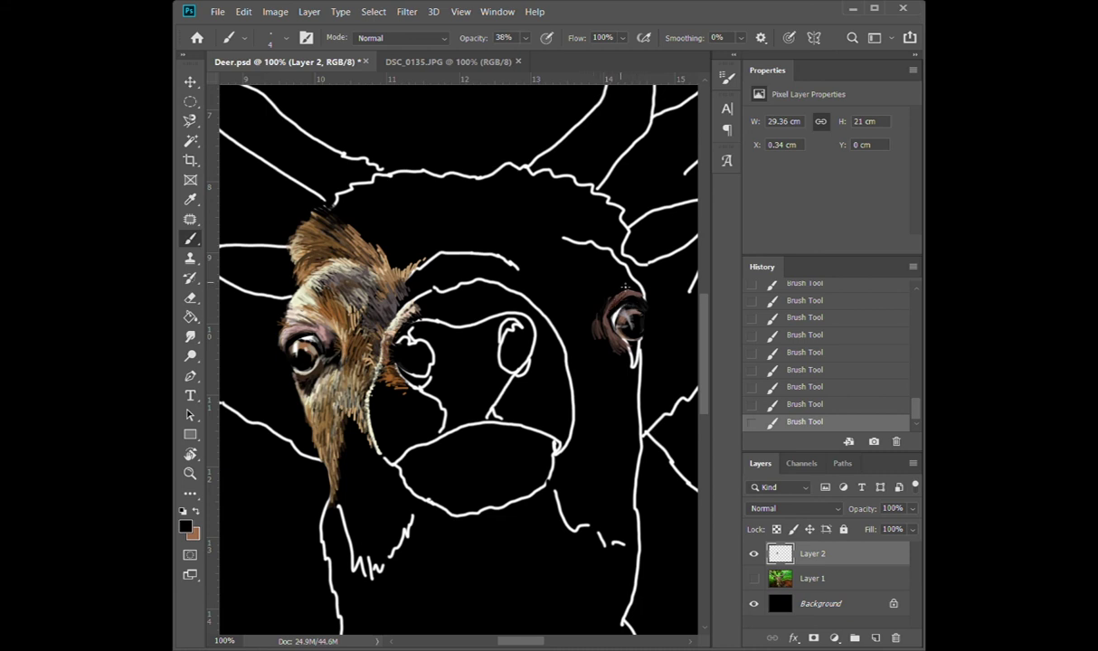
- Cover the white outline beneath the second eye with sampled grey-brown at 98% opacity
{"action": "mouse_move", "coordinate": [601, 322]}
{"action": "left_mouse_down"}
{"action": "mouse_move", "coordinate": [616, 348]}
{"action": "mouse_move", "coordinate": [653, 333]}
{"action": "mouse_move", "coordinate": [646, 359]}
{"action": "mouse_move", "coordinate": [643, 347]}
{"action": "mouse_move", "coordinate": [601, 343]}
{"action": "mouse_move", "coordinate": [646, 369]}
{"action": "left_mouse_up"}
{"action": "left_click", "coordinate": [619, 340], "text": "alt"}
{"action": "key", "text": "9"}
{"action": "key", "text": "8"}
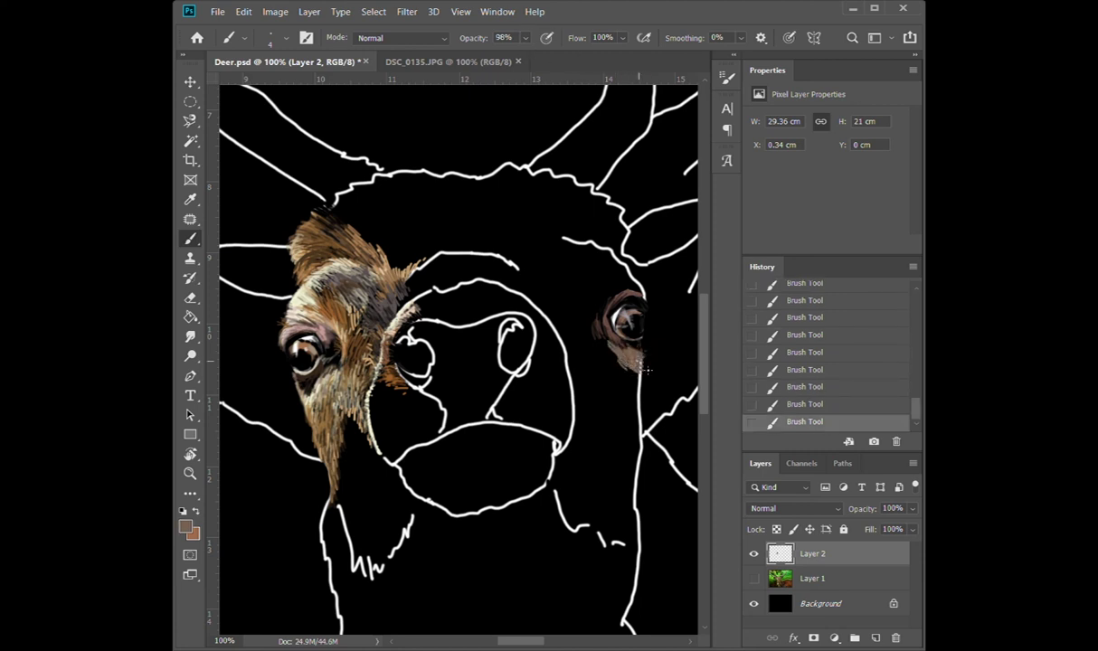
- Paint darker strokes into the grey-brown skin below the second eye at 48% opacity
{"action": "left_click", "coordinate": [631, 338], "text": "alt"}
{"action": "key", "text": "4"}
{"action": "key", "text": "8"}
{"action": "left_click_drag", "start_coordinate": [597, 331], "coordinate": [607, 356]}
- Add fine light hairs above and below the second eye with sampled white and tan at 48% opacity
{"action": "left_click", "coordinate": [622, 285], "text": "alt"}
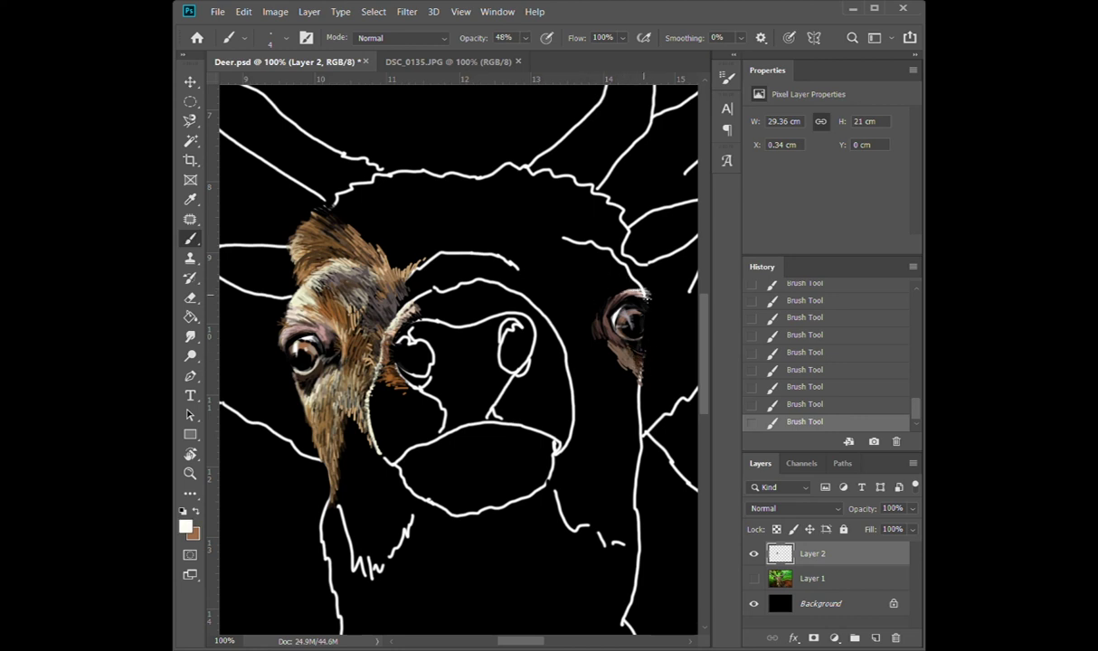
{"action": "mouse_move", "coordinate": [632, 290]}
{"action": "left_mouse_down"}
{"action": "mouse_move", "coordinate": [647, 294]}
{"action": "mouse_move", "coordinate": [626, 287]}
{"action": "left_mouse_up"}
{"action": "mouse_move", "coordinate": [580, 342]}
{"action": "left_mouse_down"}
{"action": "mouse_move", "coordinate": [598, 333]}
{"action": "mouse_move", "coordinate": [630, 351]}
{"action": "mouse_move", "coordinate": [569, 321]}
{"action": "left_mouse_up"}
{"action": "left_click", "coordinate": [618, 368], "text": "alt"}
{"action": "left_click_drag", "start_coordinate": [584, 366], "coordinate": [606, 349]}
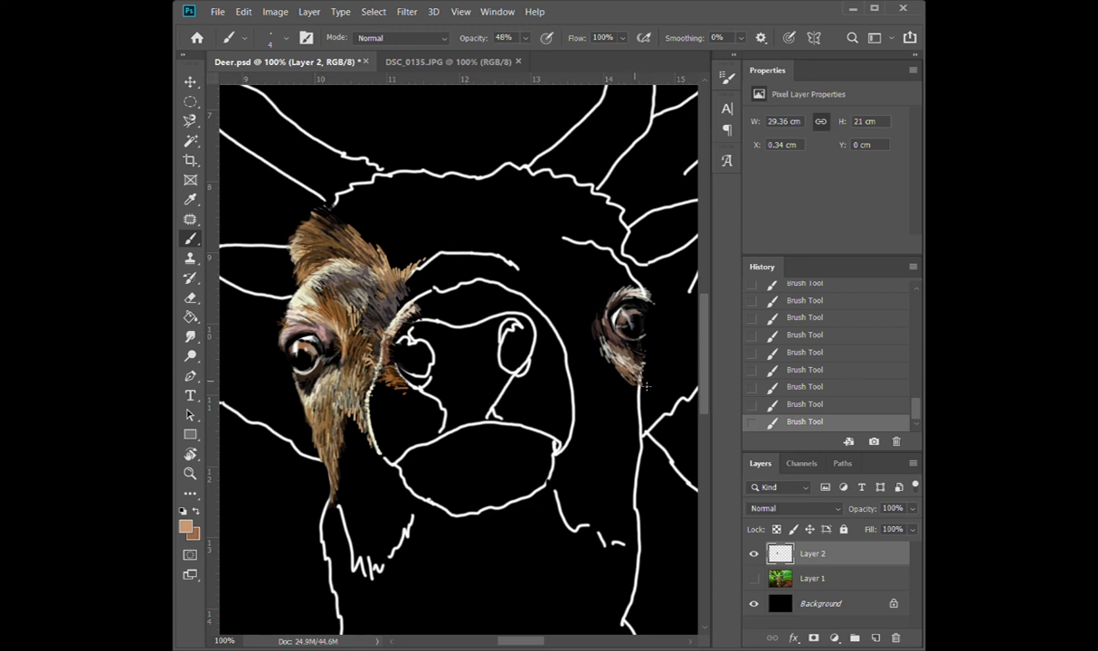
{"action": "mouse_move", "coordinate": [613, 289]}
{"action": "left_mouse_down"}
{"action": "mouse_move", "coordinate": [643, 293]}
{"action": "mouse_move", "coordinate": [599, 300]}
{"action": "left_mouse_up"}
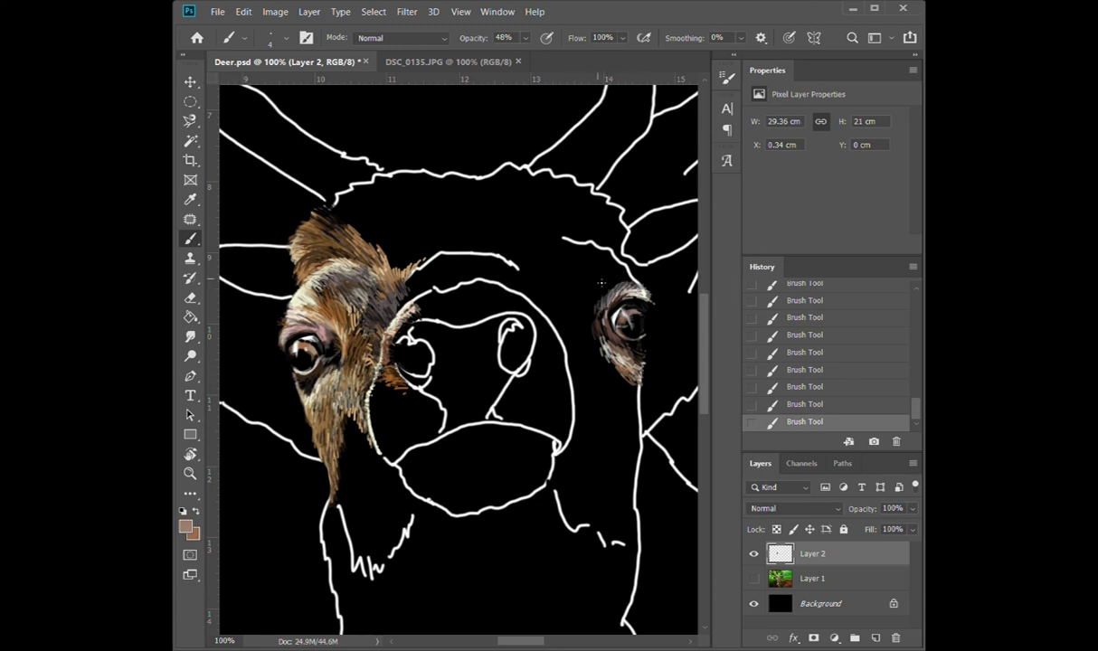
- Break up the light hairs around the second eye with sampled black and extend the surrounding fur at 48% opacity
{"action": "left_click", "coordinate": [575, 285], "text": "alt"}
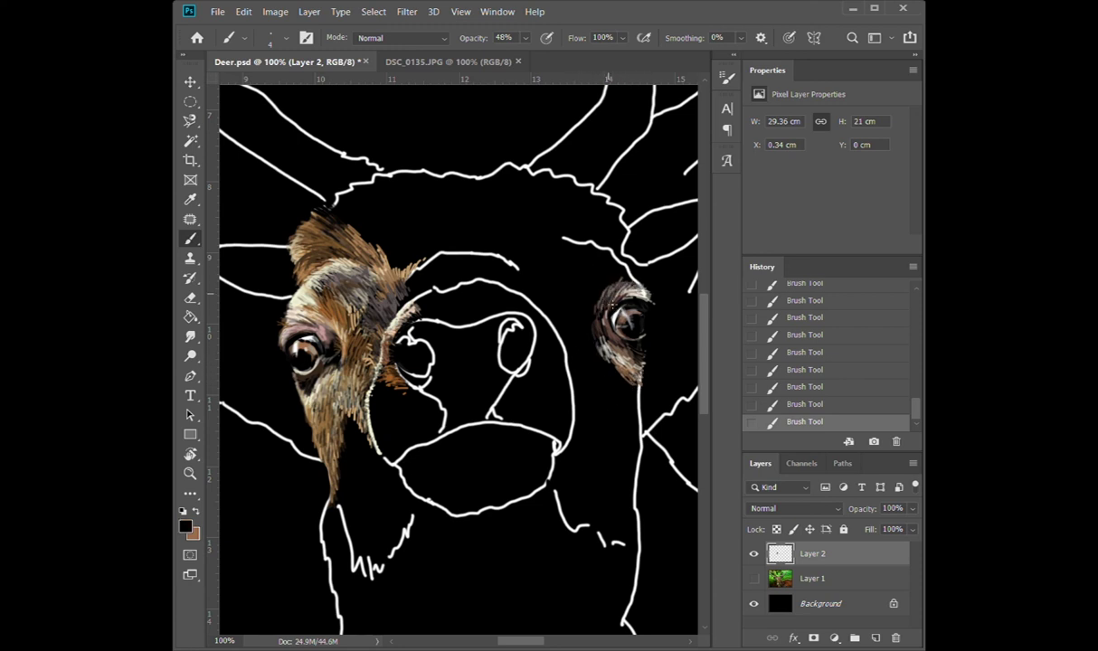
{"action": "left_click_drag", "start_coordinate": [621, 380], "coordinate": [608, 367]}
{"action": "left_click", "coordinate": [624, 298], "text": "alt"}
{"action": "mouse_move", "coordinate": [568, 316]}
{"action": "left_mouse_down"}
{"action": "mouse_move", "coordinate": [557, 304]}
{"action": "mouse_move", "coordinate": [574, 342]}
{"action": "left_mouse_up"}
{"action": "mouse_move", "coordinate": [583, 282]}
{"action": "left_mouse_down"}
{"action": "mouse_move", "coordinate": [602, 263]}
{"action": "mouse_move", "coordinate": [626, 275]}
{"action": "mouse_move", "coordinate": [613, 263]}
{"action": "mouse_move", "coordinate": [631, 288]}
{"action": "mouse_move", "coordinate": [584, 237]}
{"action": "mouse_move", "coordinate": [572, 272]}
{"action": "left_mouse_up"}
- Build up the brow fur above the second eye with sampled colours at 30% opacity
{"action": "key", "text": "0"}
{"action": "left_click", "coordinate": [588, 262], "text": "alt"}
{"action": "key", "text": "3"}
{"action": "left_click", "coordinate": [570, 285], "text": "alt"}
{"action": "left_click_drag", "start_coordinate": [567, 290], "coordinate": [570, 272]}
{"action": "left_click_drag", "start_coordinate": [573, 279], "coordinate": [583, 261]}
- Paint golden-tan hairs along the outer edge of the second eye's brow at 100% opacity
{"action": "left_click", "coordinate": [586, 272], "text": "alt"}
{"action": "key", "text": "0"}
{"action": "left_click_drag", "start_coordinate": [557, 306], "coordinate": [566, 252]}
{"action": "left_click", "coordinate": [579, 267], "text": "alt"}
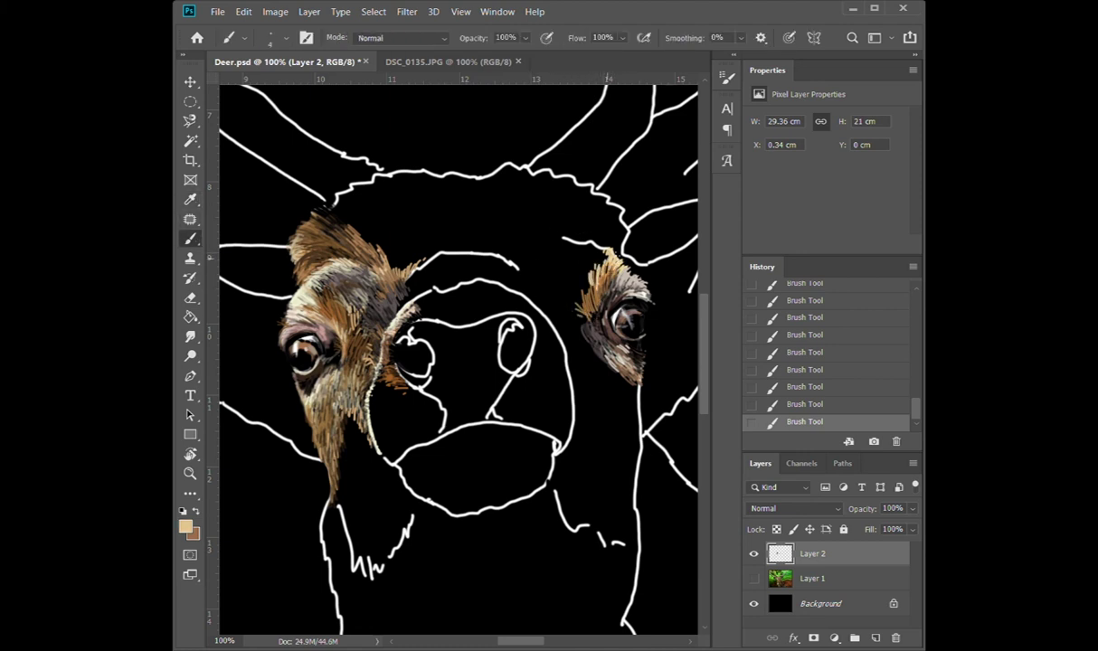
- Shade the fur beside the second eye with sampled black, using a soft 45 px brush at 30% opacity
{"action": "left_click", "coordinate": [570, 316], "text": "alt"}
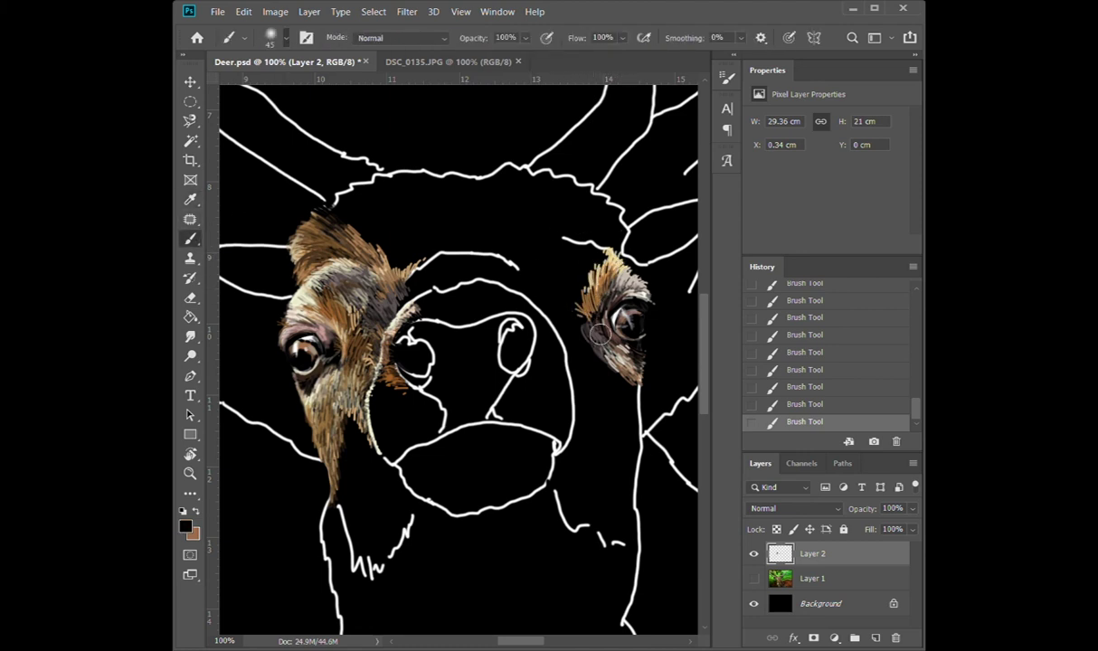
{"action": "key", "text": "3"}
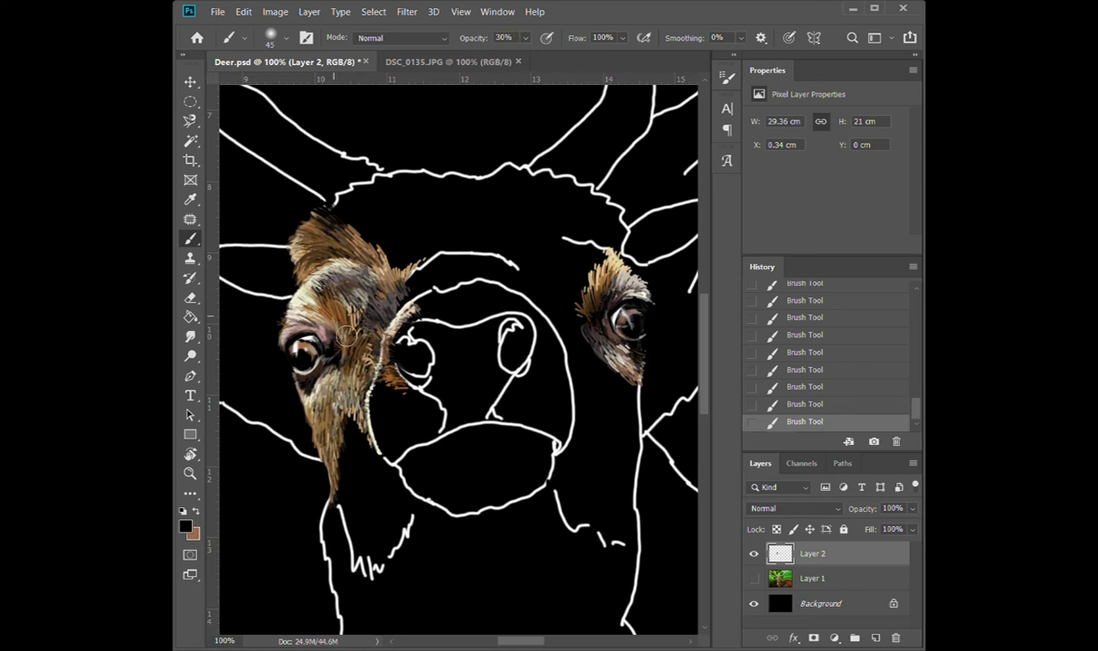